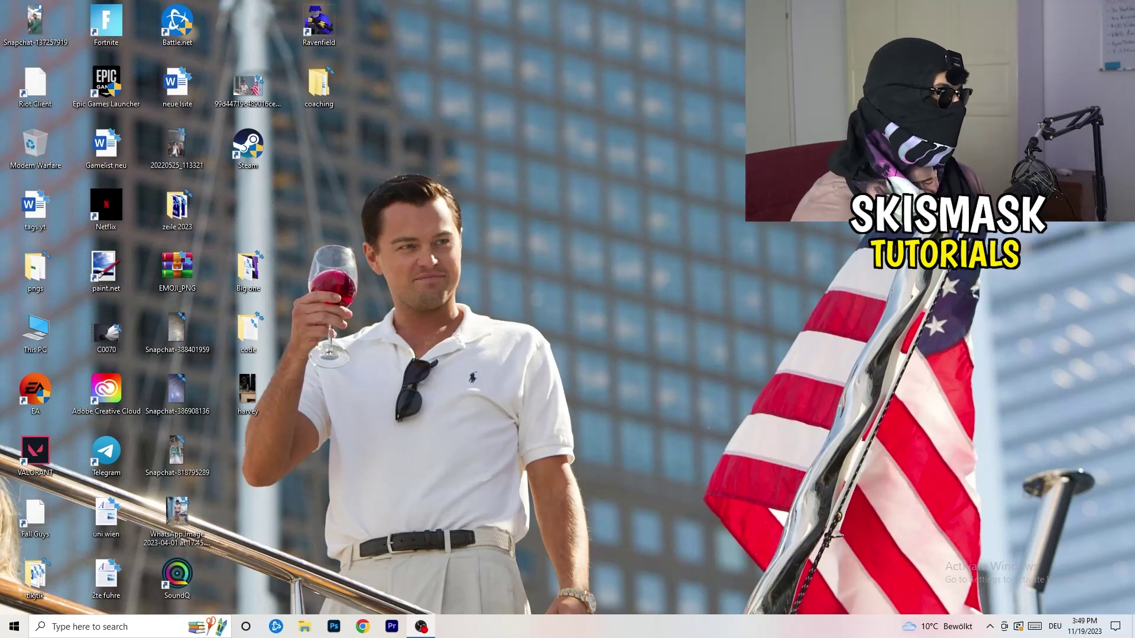
Drag the Steam shortcut out of the icon columns to the middle of the desktop.
{"action": "left_click_drag", "start_coordinate": [248, 148], "coordinate": [600, 208]}
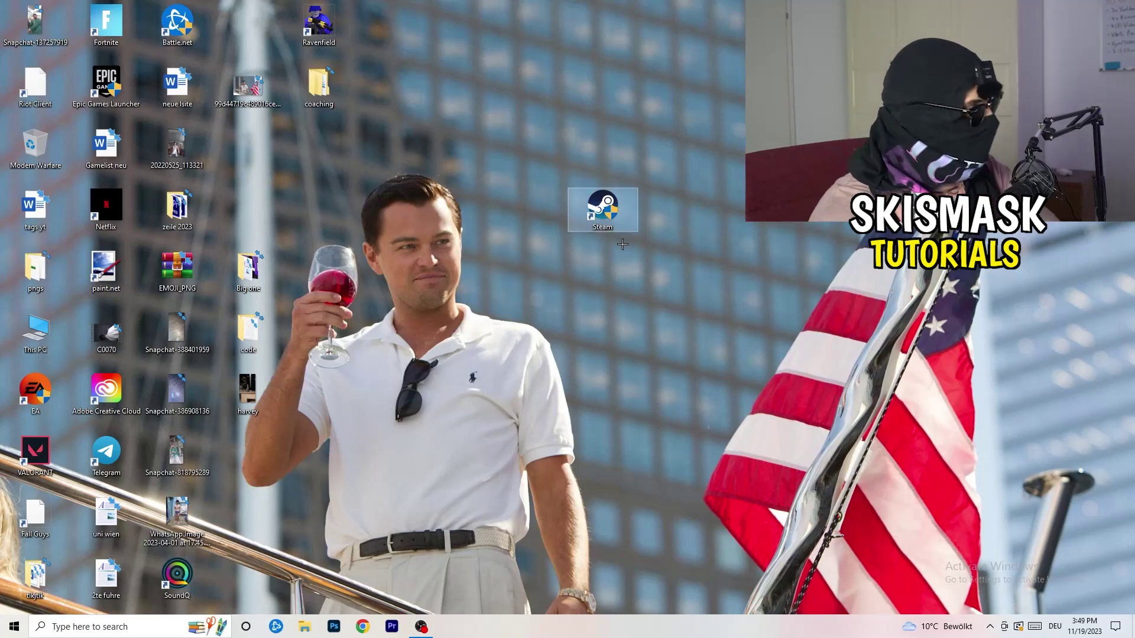
Open Properties for the Steam shortcut from its context menu.
{"action": "right_click", "coordinate": [612, 209]}
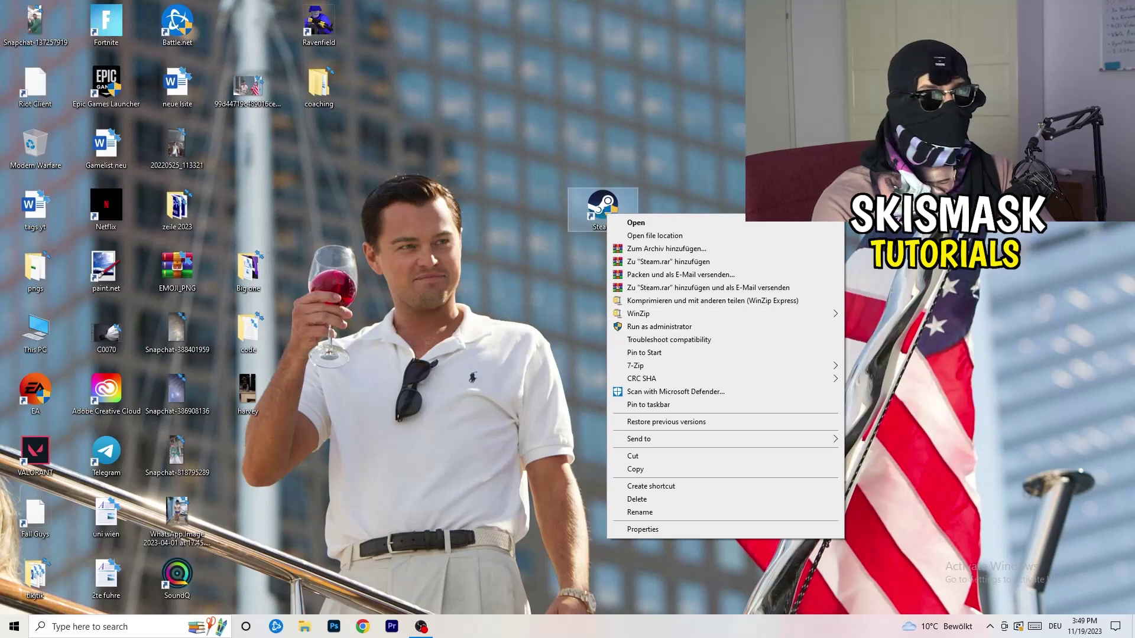
{"action": "left_click", "coordinate": [656, 531]}
Keep Steam set to Windows 8 compatibility mode and Run as administrator, and confirm with OK.
{"action": "left_click_drag", "start_coordinate": [709, 220], "coordinate": [506, 166]}
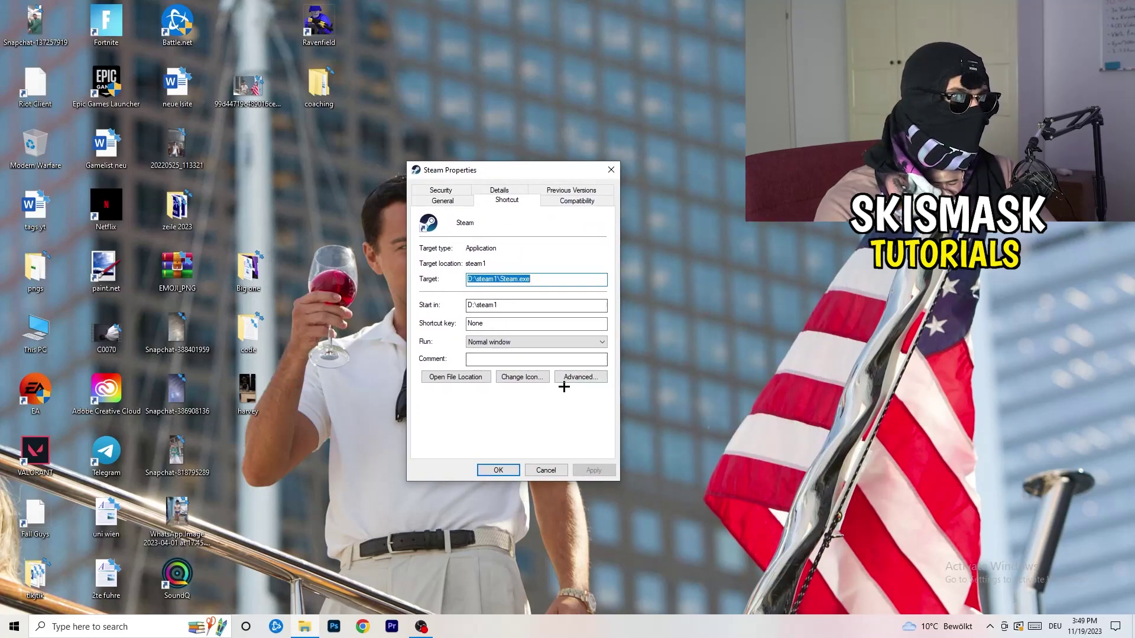
{"action": "left_click", "coordinate": [579, 201]}
{"action": "left_click_drag", "start_coordinate": [522, 175], "coordinate": [655, 124]}
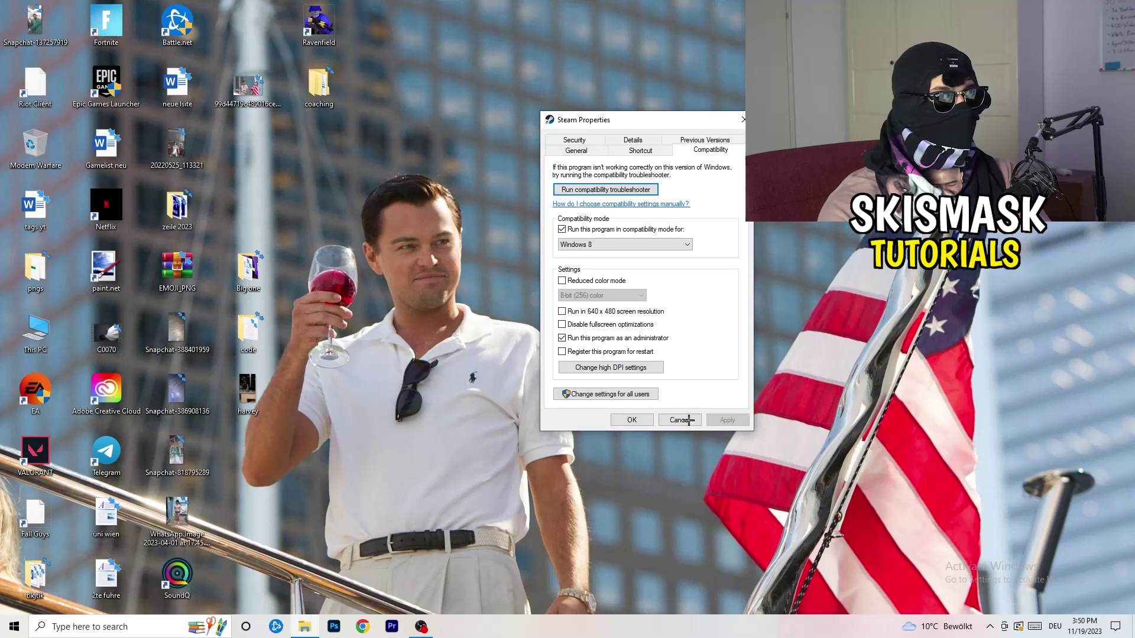
{"action": "left_click", "coordinate": [643, 421]}
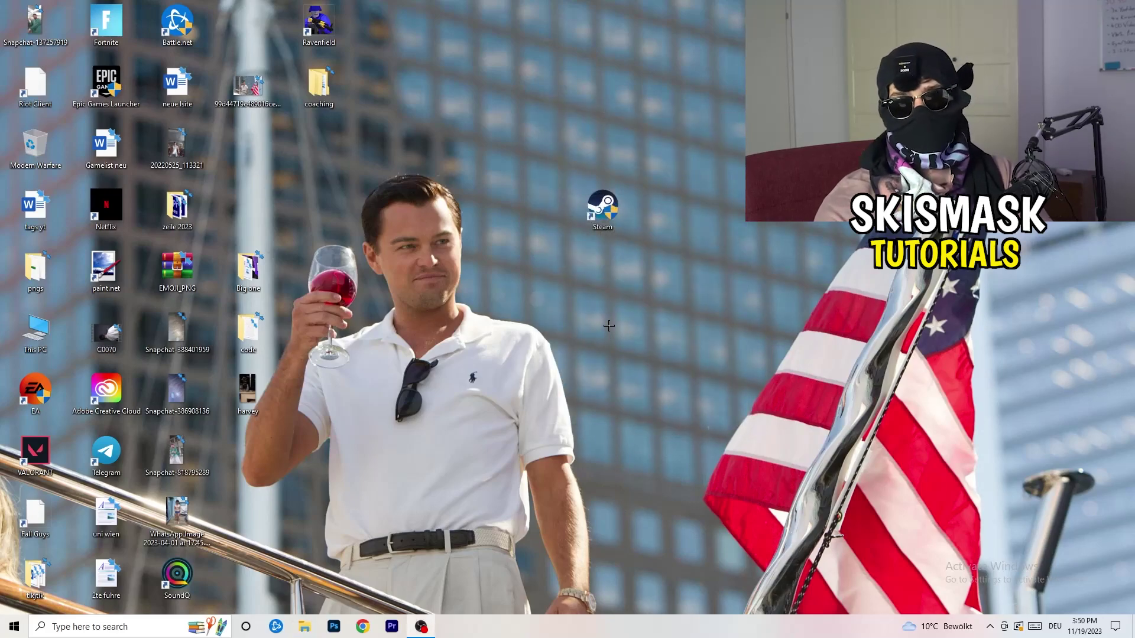
Move the Steam shortcut left beside the other icons and recheck its Windows 8 administrator compatibility.
{"action": "left_click_drag", "start_coordinate": [602, 210], "coordinate": [538, 213]}
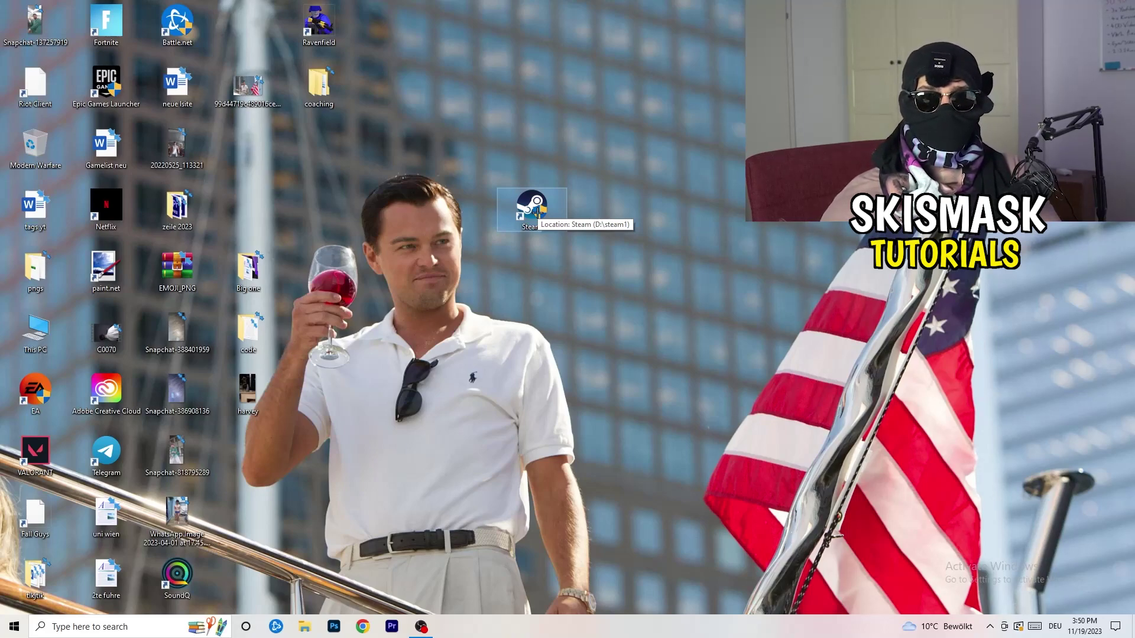
{"action": "left_click_drag", "start_coordinate": [537, 214], "coordinate": [395, 216]}
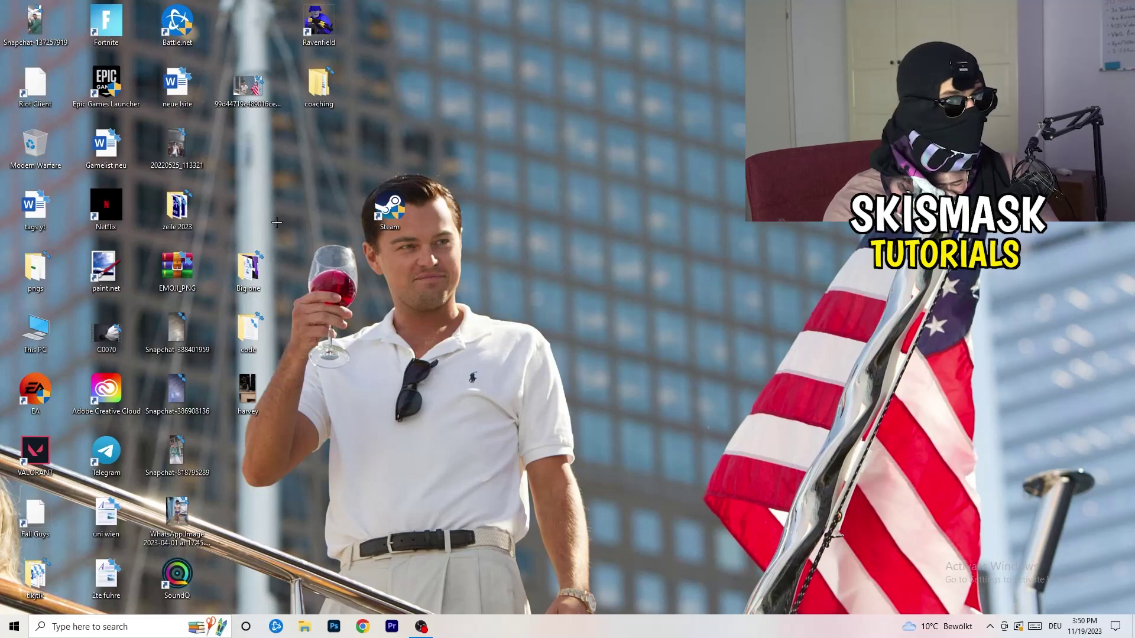
{"action": "right_click", "coordinate": [390, 220]}
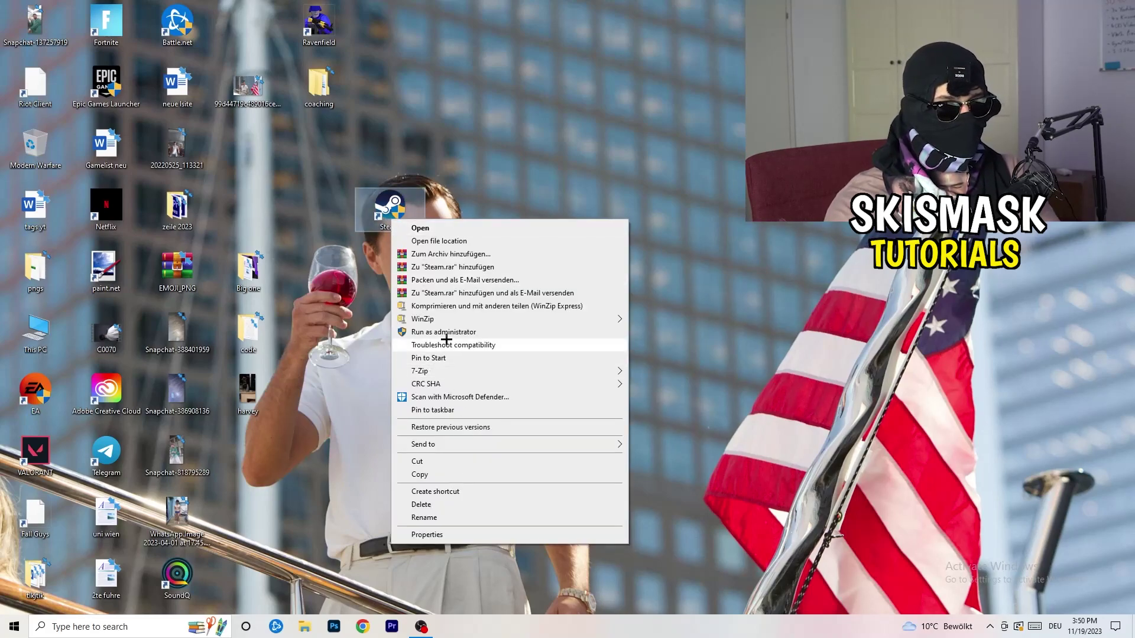
{"action": "left_click", "coordinate": [431, 534]}
{"action": "left_click", "coordinate": [565, 258]}
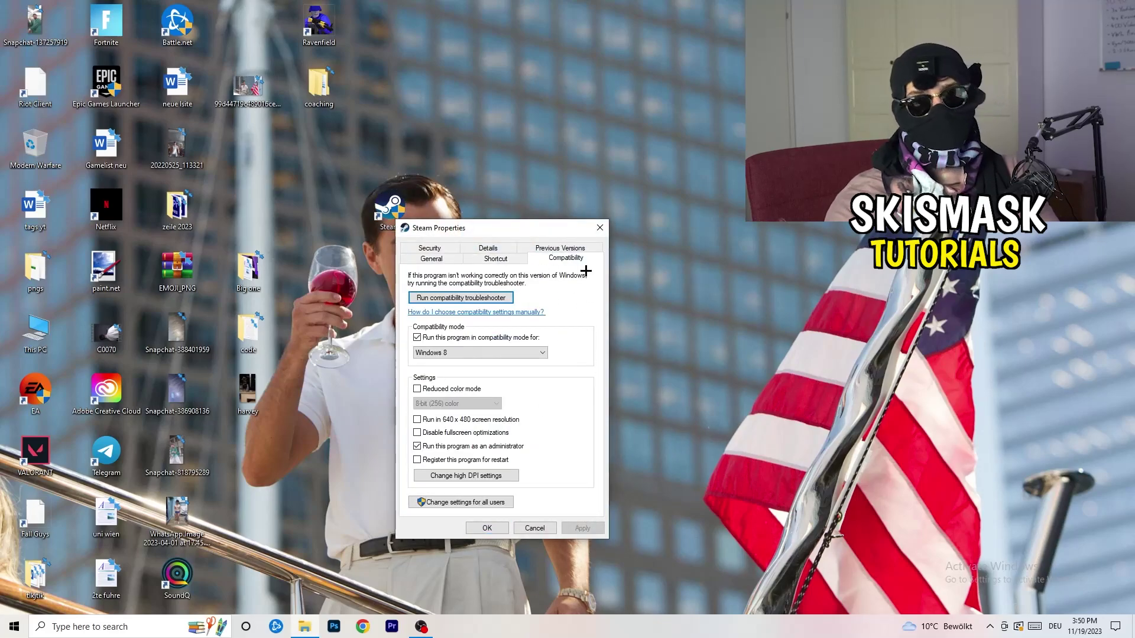
{"action": "left_click", "coordinate": [600, 228]}
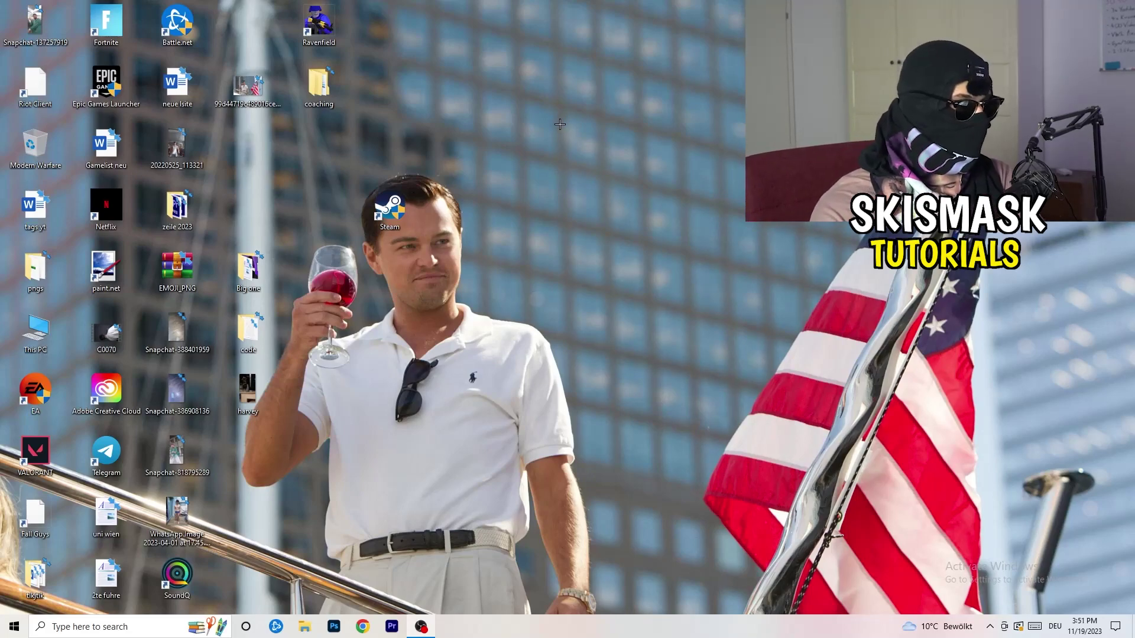
Launch Task Manager from the taskbar, maximize it, and show the Details process list.
{"action": "mouse_move", "coordinate": [573, 635]}
{"action": "left_mouse_down"}
{"action": "mouse_move", "coordinate": [969, 328]}
{"action": "mouse_move", "coordinate": [638, 553]}
{"action": "mouse_move", "coordinate": [577, 602]}
{"action": "mouse_move", "coordinate": [578, 630]}
{"action": "left_mouse_up"}
{"action": "right_click", "coordinate": [577, 630]}
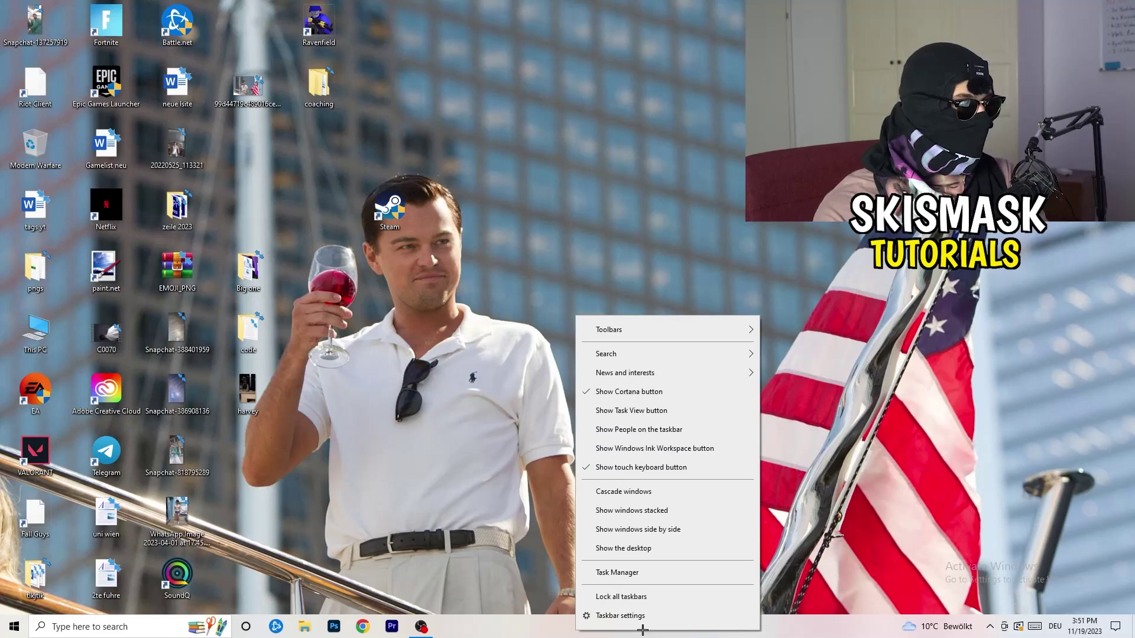
{"action": "left_click", "coordinate": [633, 573]}
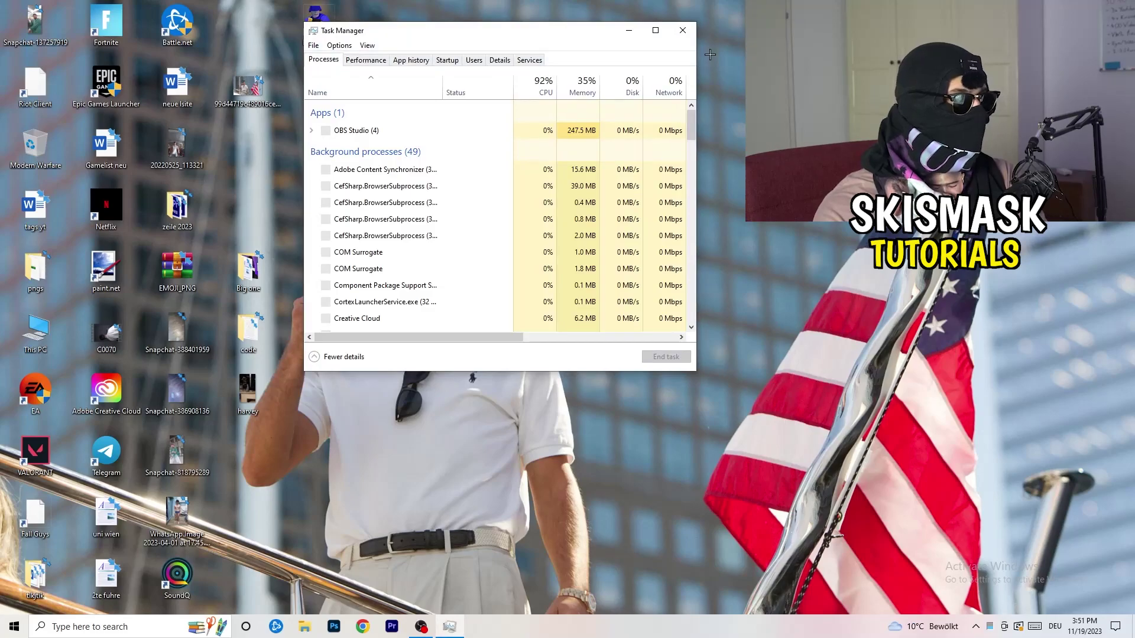
{"action": "left_click", "coordinate": [658, 31]}
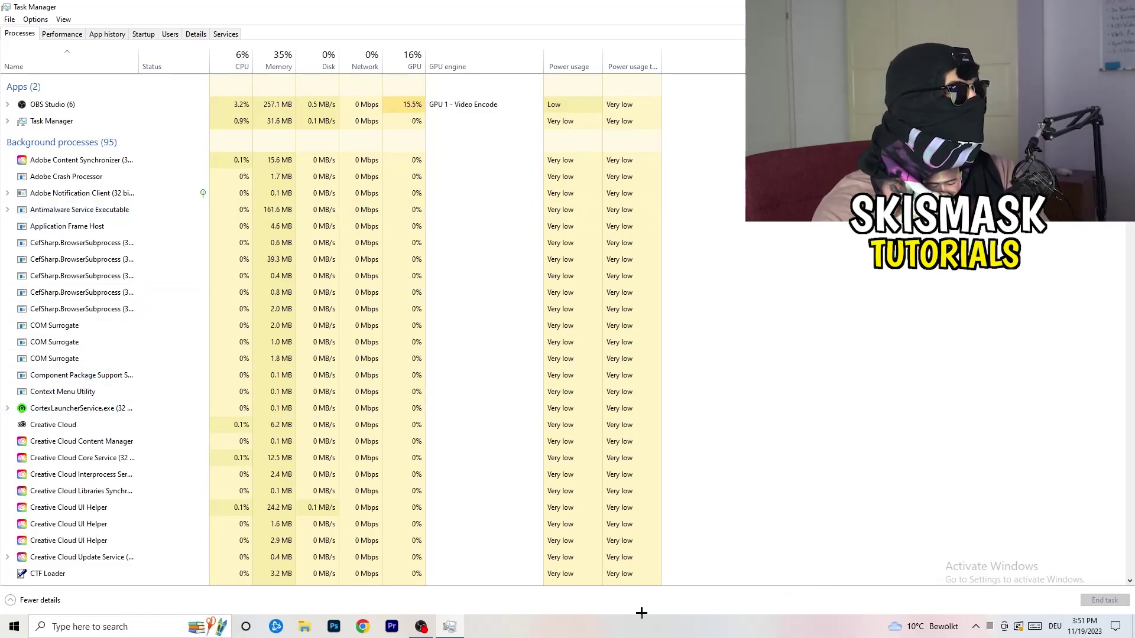
{"action": "left_click", "coordinate": [195, 34]}
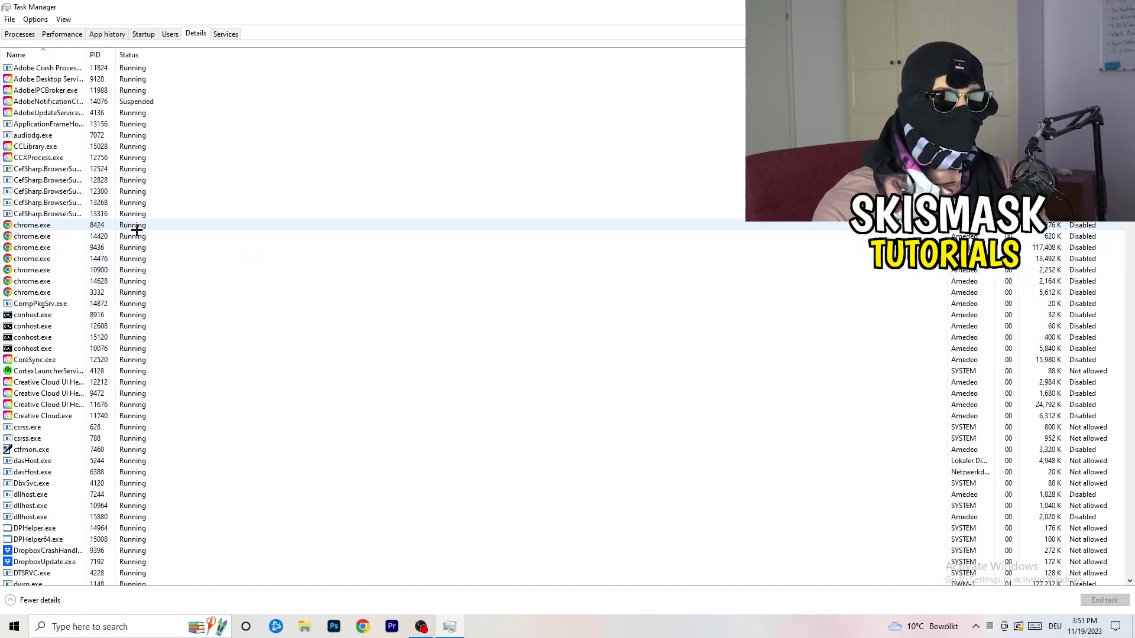
Check Creative Cloud UI Helper's priority is Normal, then switch to the Startup list.
{"action": "scroll", "coordinate": [136, 230], "scroll_direction": "down", "scroll_amount": 3}
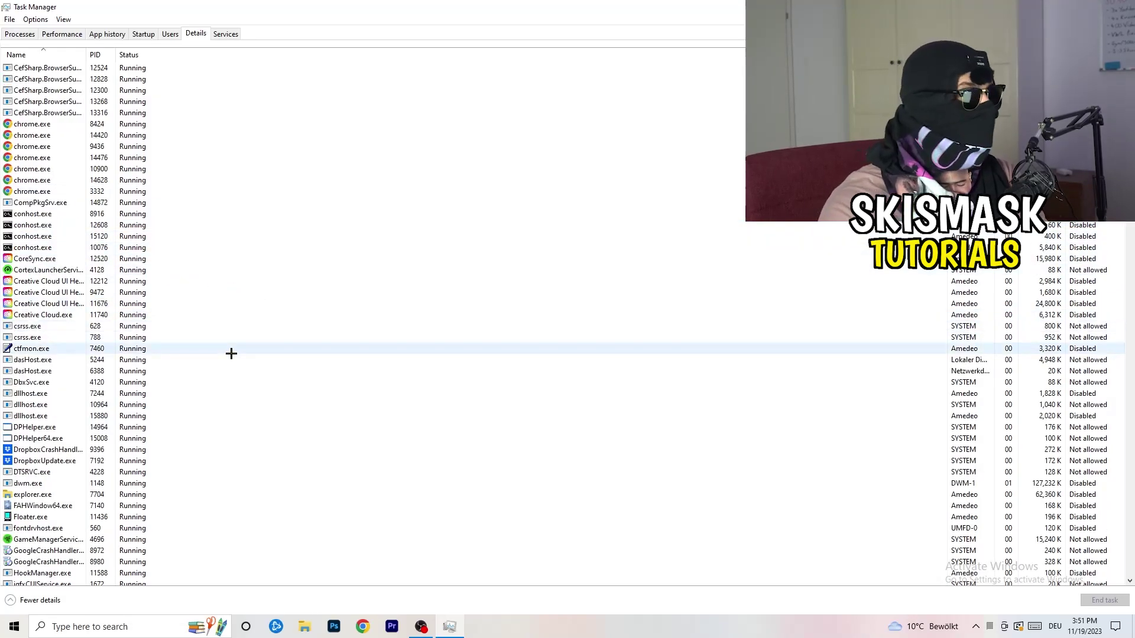
{"action": "right_click", "coordinate": [47, 302]}
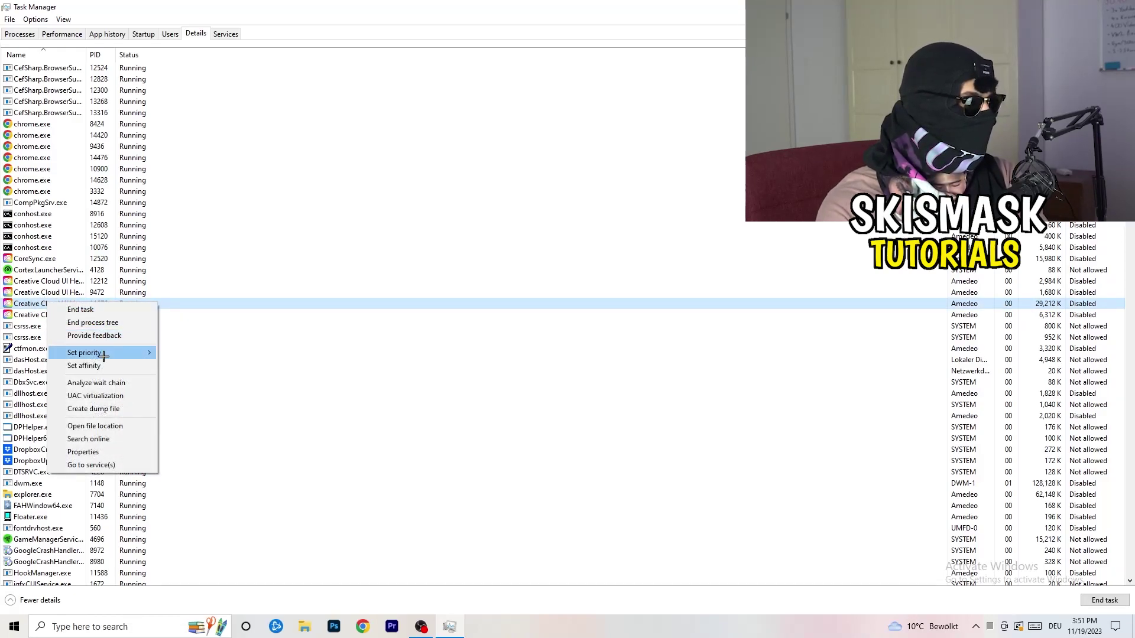
{"action": "mouse_move", "coordinate": [103, 356]}
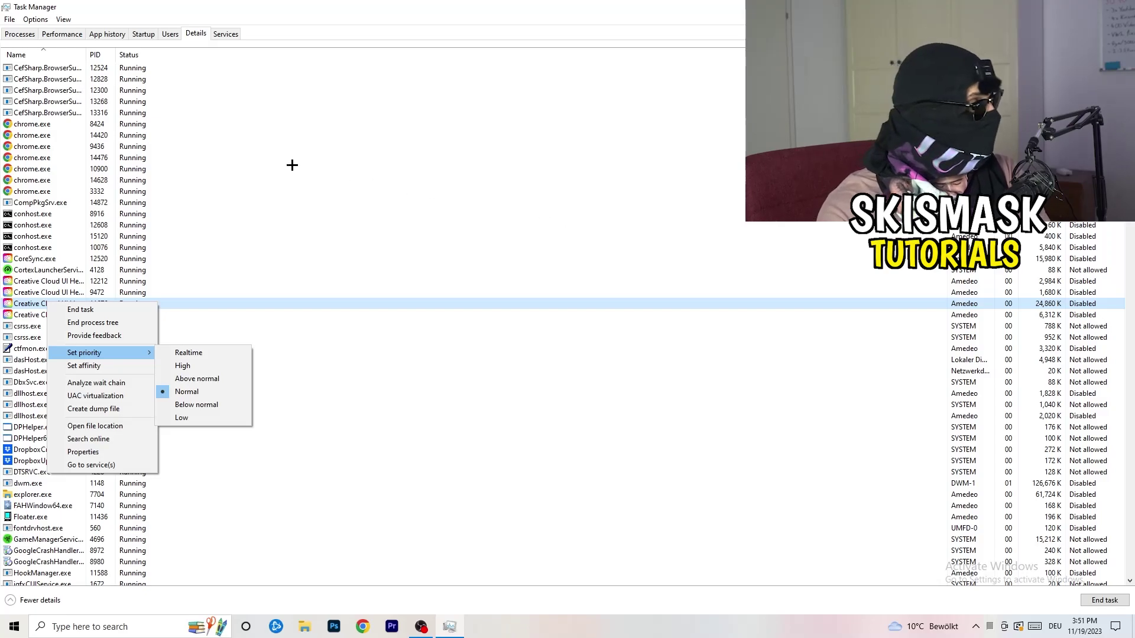
{"action": "left_click", "coordinate": [150, 34]}
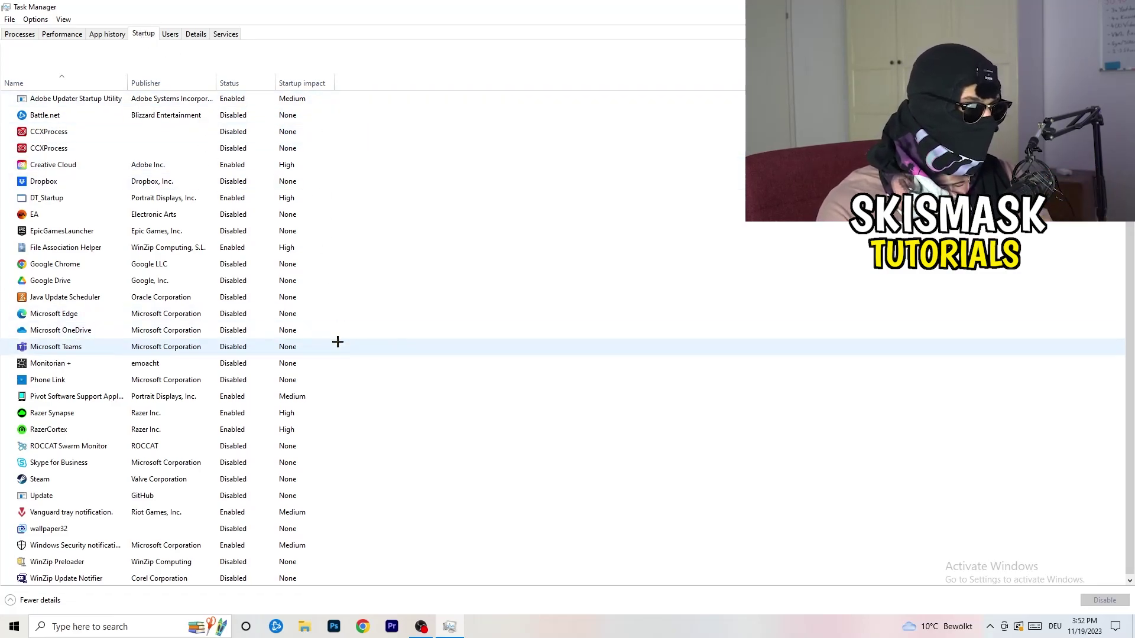
Leave the File Association Helper startup entry unchanged and return to the Processes list.
{"action": "scroll", "coordinate": [334, 525], "scroll_direction": "down", "scroll_amount": 1}
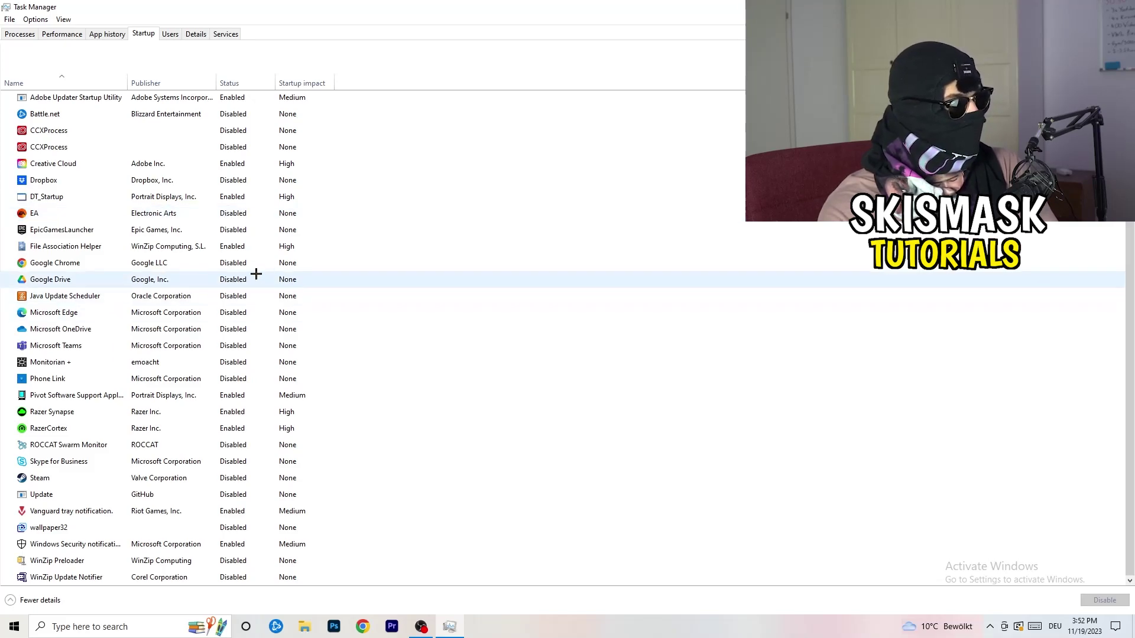
{"action": "right_click", "coordinate": [237, 248]}
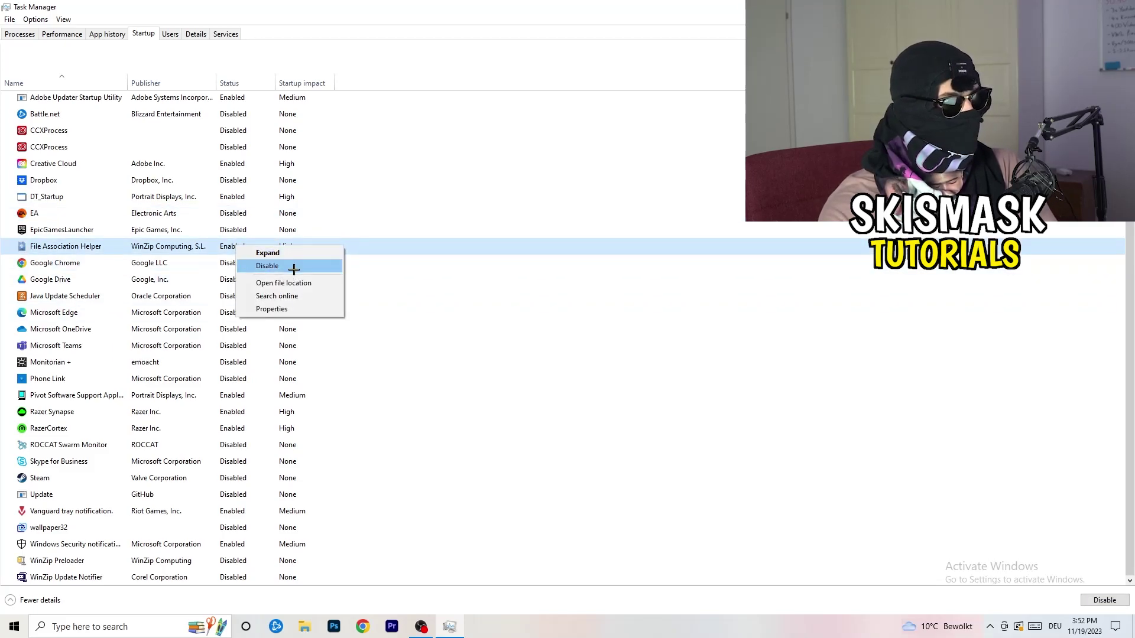
{"action": "left_click", "coordinate": [464, 86]}
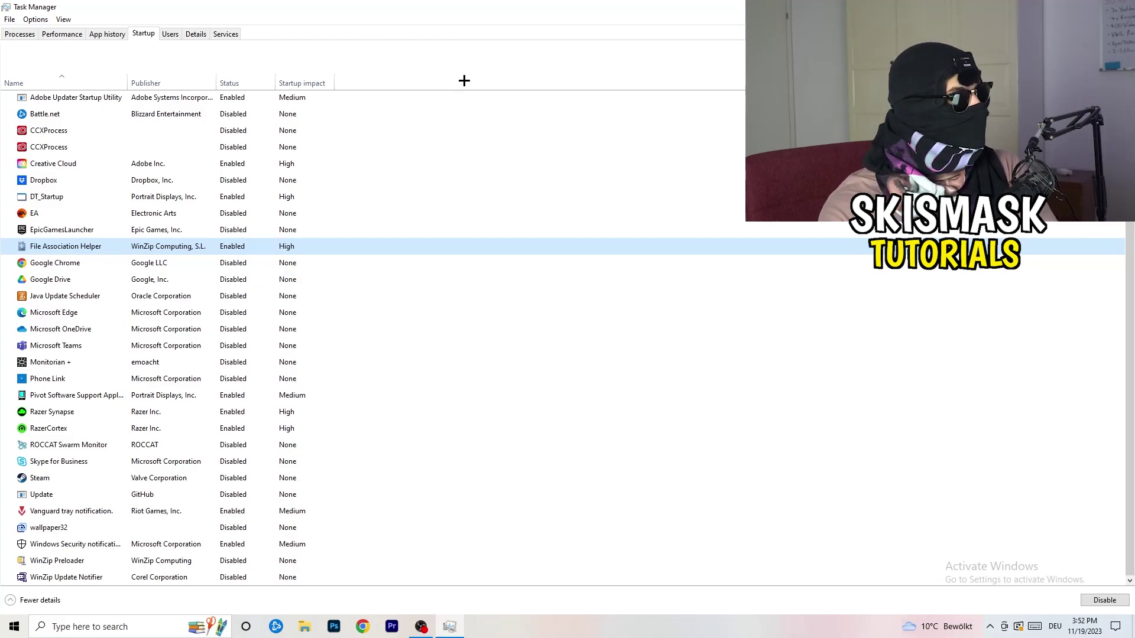
{"action": "left_click", "coordinate": [31, 34]}
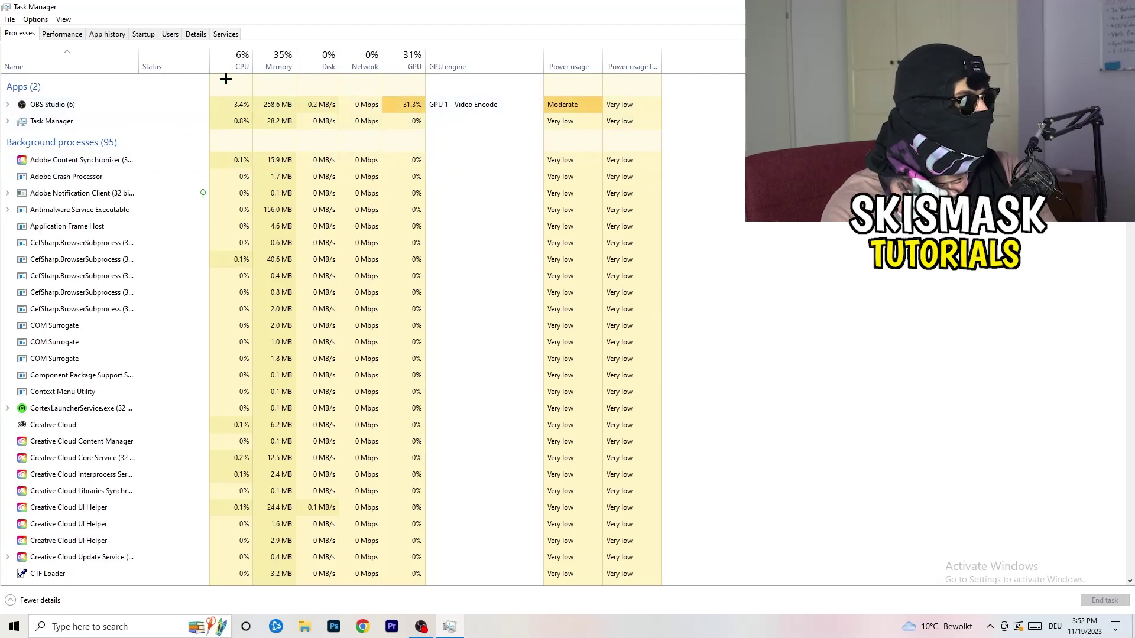
Sort the process list by CPU, then by GPU usage in both orders.
{"action": "left_click", "coordinate": [239, 59]}
{"action": "left_click", "coordinate": [408, 59]}
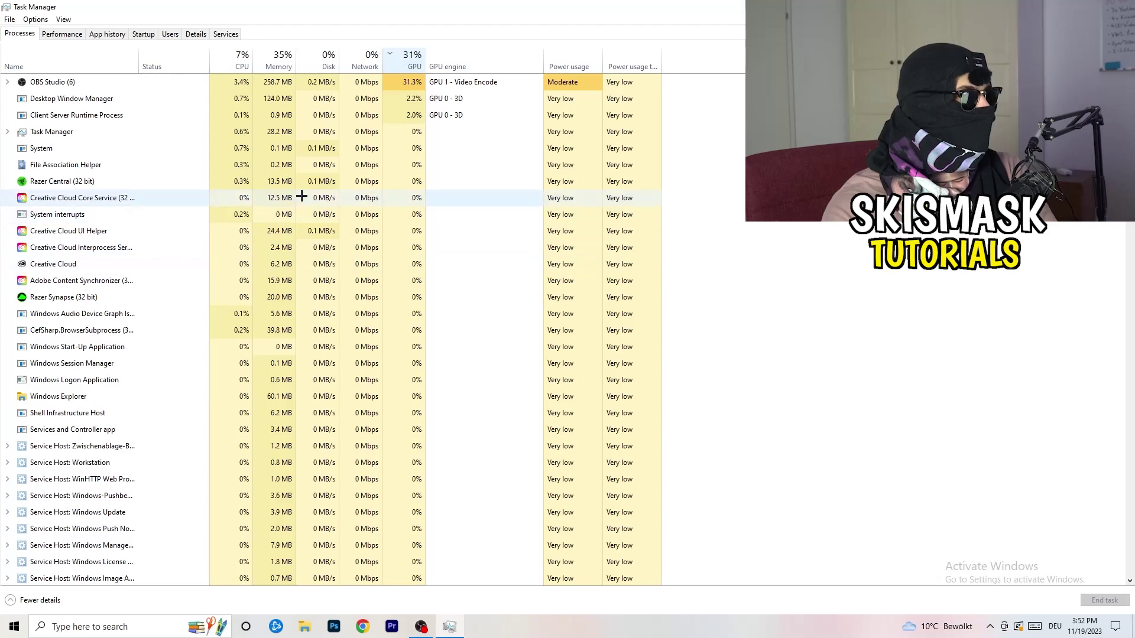
{"action": "left_click", "coordinate": [409, 62]}
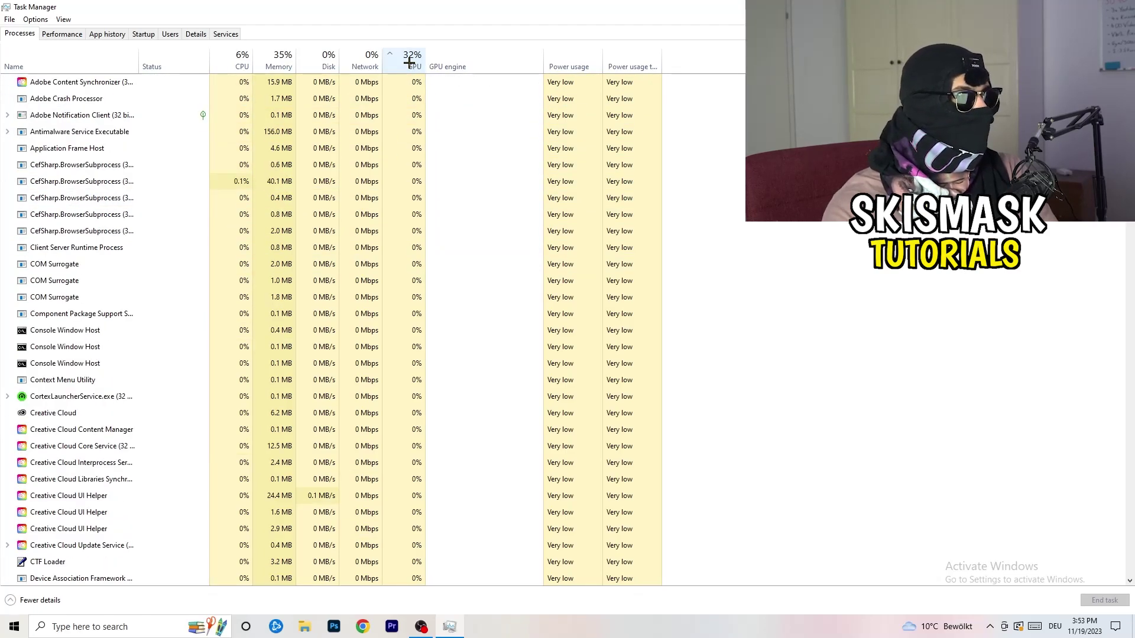
Scroll the processes, inspect Microsoft Windows Search Indexer, and sort by CPU again.
{"action": "scroll", "coordinate": [414, 183], "scroll_direction": "down", "scroll_amount": 6}
{"action": "scroll", "coordinate": [419, 188], "scroll_direction": "down", "scroll_amount": 8}
{"action": "scroll", "coordinate": [419, 183], "scroll_direction": "up", "scroll_amount": 13}
{"action": "scroll", "coordinate": [419, 178], "scroll_direction": "down", "scroll_amount": 3}
{"action": "scroll", "coordinate": [418, 172], "scroll_direction": "down", "scroll_amount": 15}
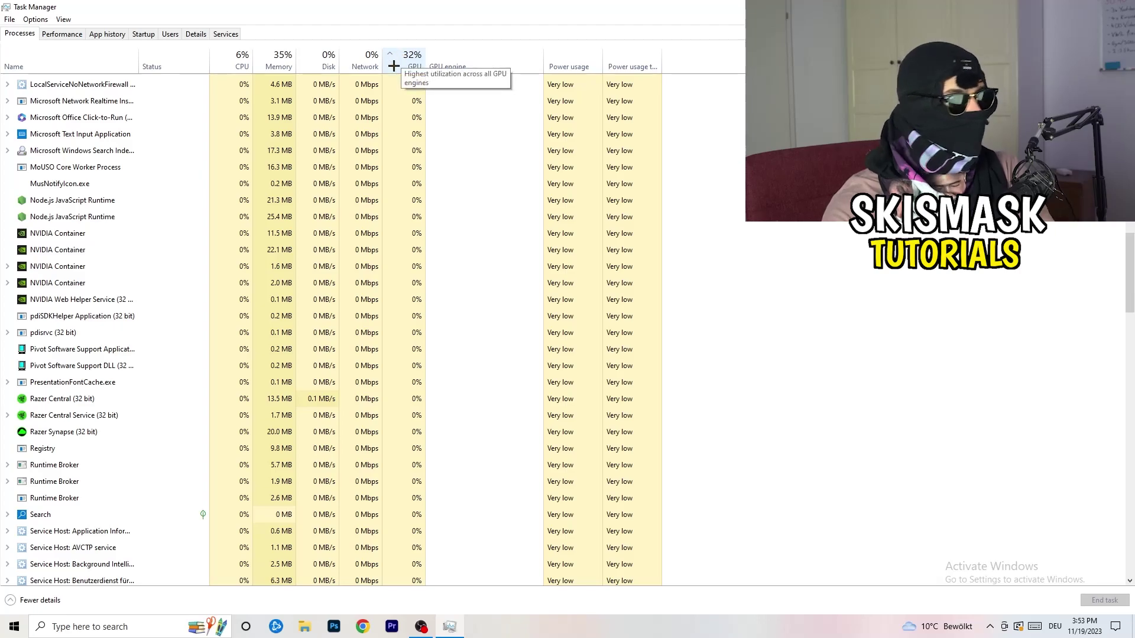
{"action": "right_click", "coordinate": [385, 147]}
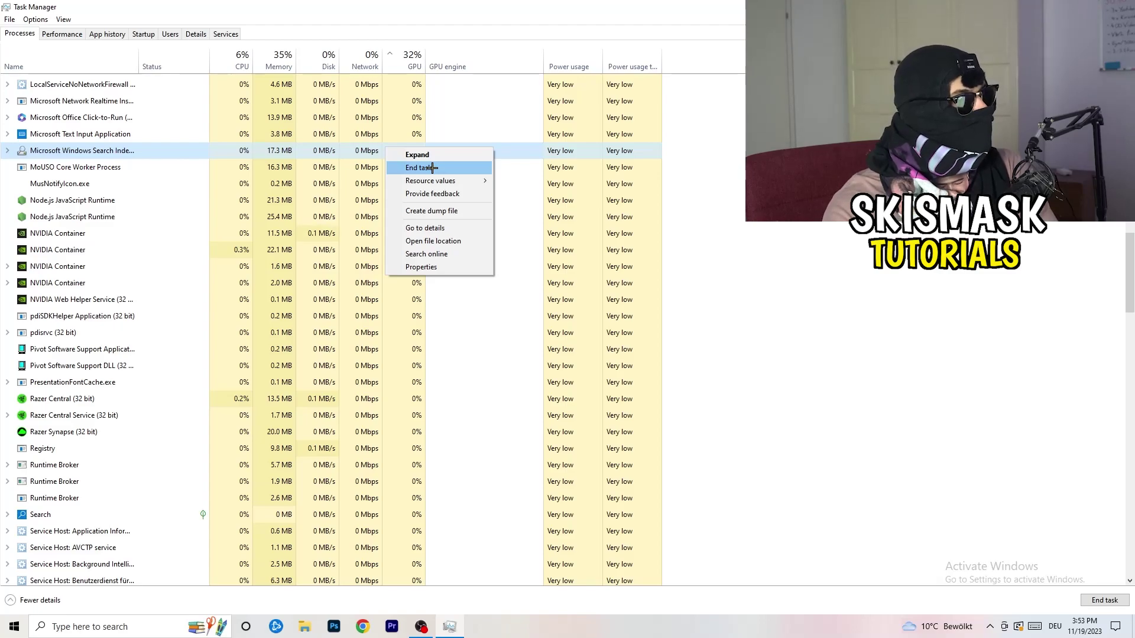
{"action": "left_click", "coordinate": [236, 57]}
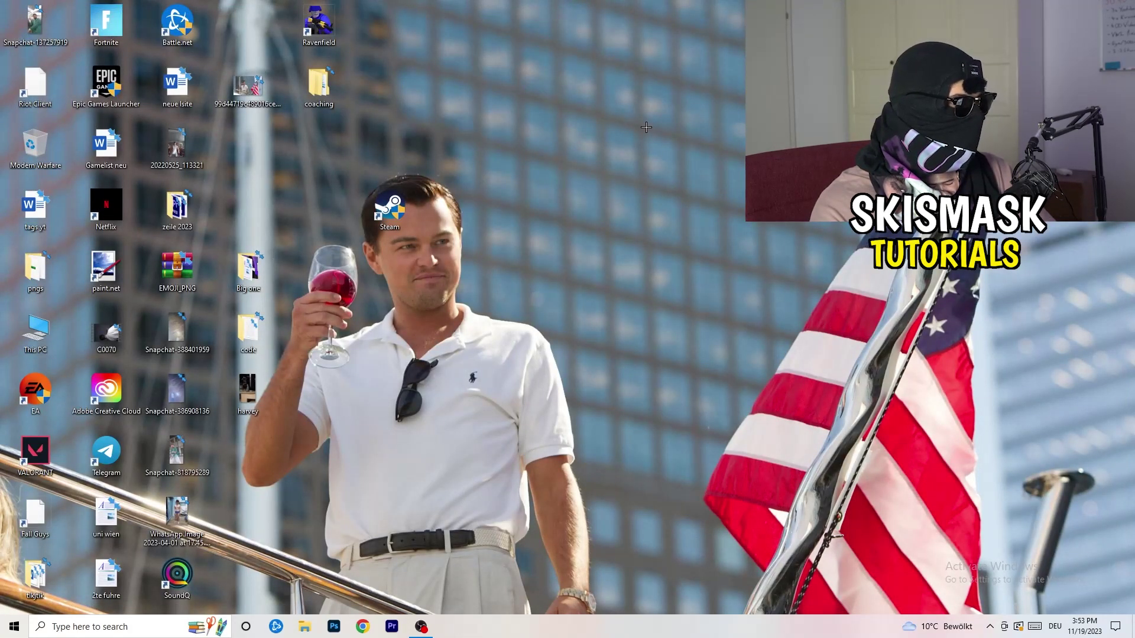
Launch Settings from Start and open the Gaming section's Xbox Game Bar page.
{"action": "left_click", "coordinate": [14, 625]}
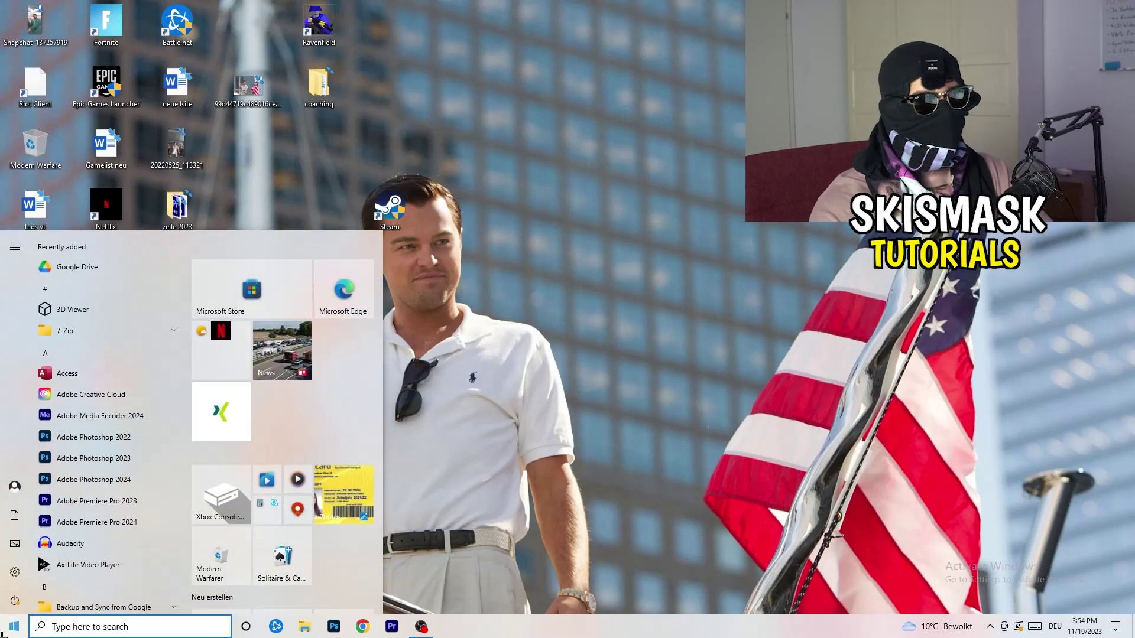
{"action": "left_click", "coordinate": [15, 572]}
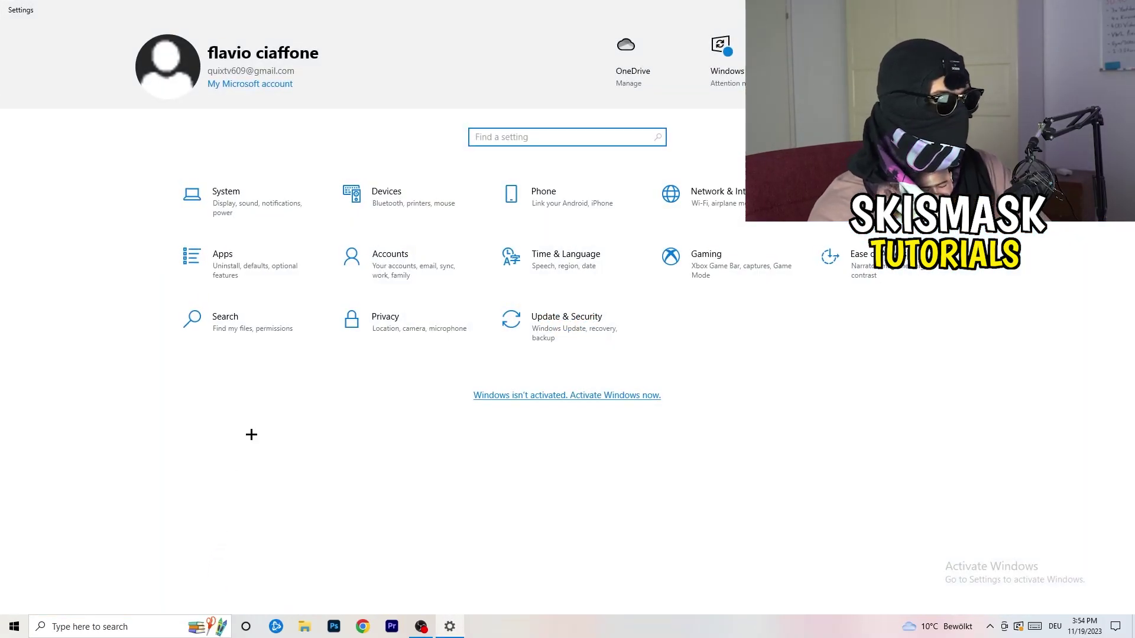
{"action": "left_click", "coordinate": [672, 258]}
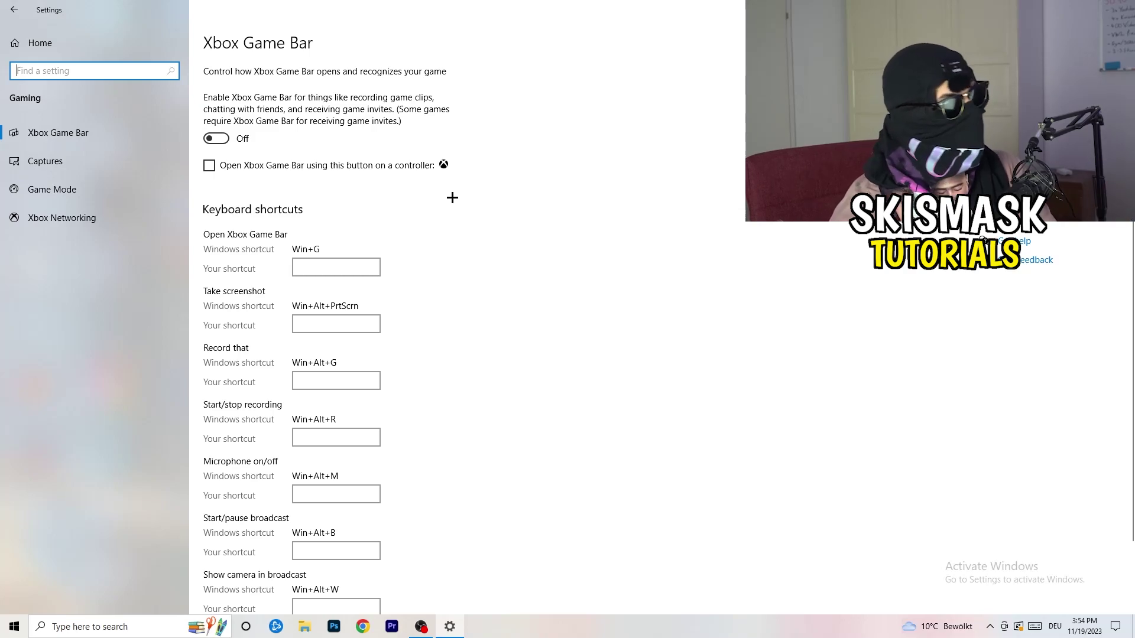
Open the Captures page to confirm background recording and game audio recording are Off.
{"action": "left_click", "coordinate": [100, 155]}
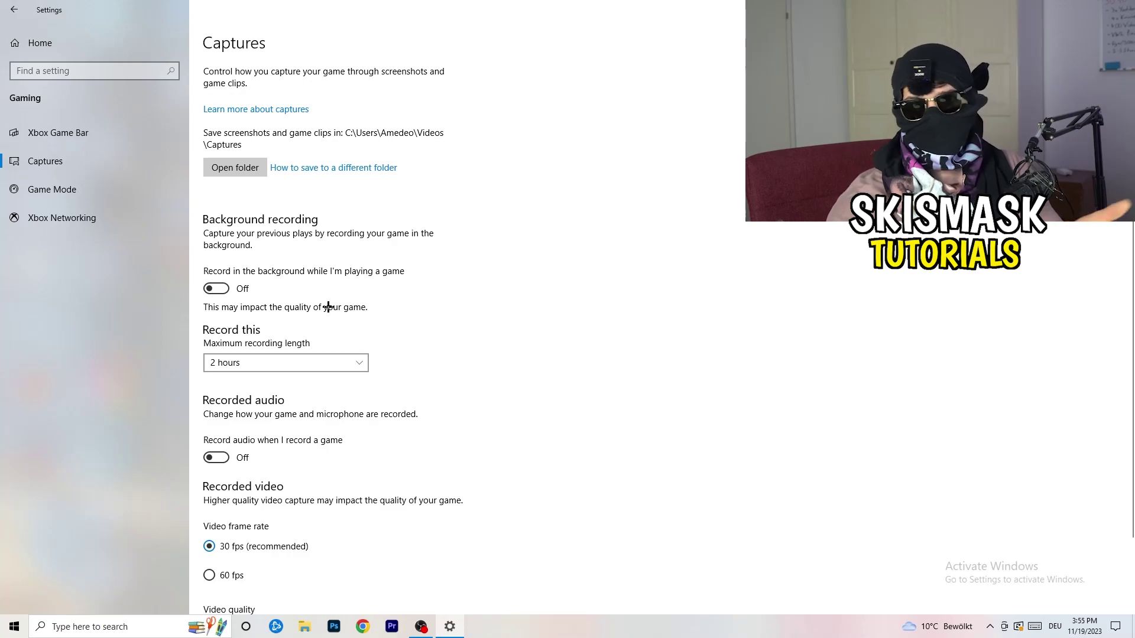
Verify the Game Mode toggle is On, then return to the Settings home page.
{"action": "scroll", "coordinate": [327, 307], "scroll_direction": "down", "scroll_amount": 3}
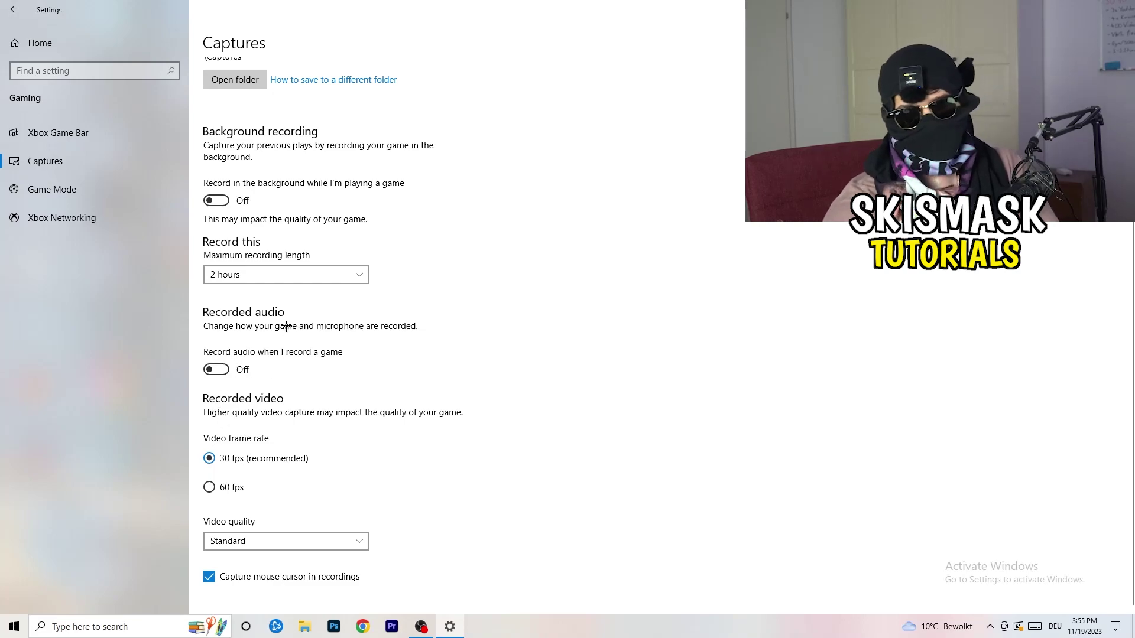
{"action": "left_click", "coordinate": [25, 189]}
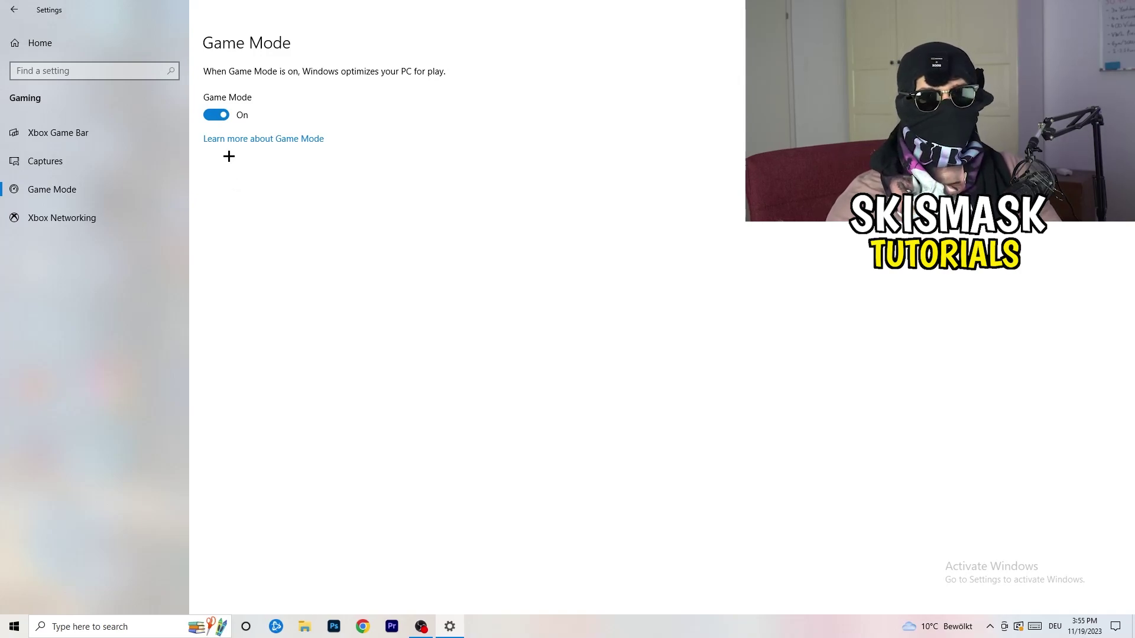
{"action": "left_click", "coordinate": [13, 9]}
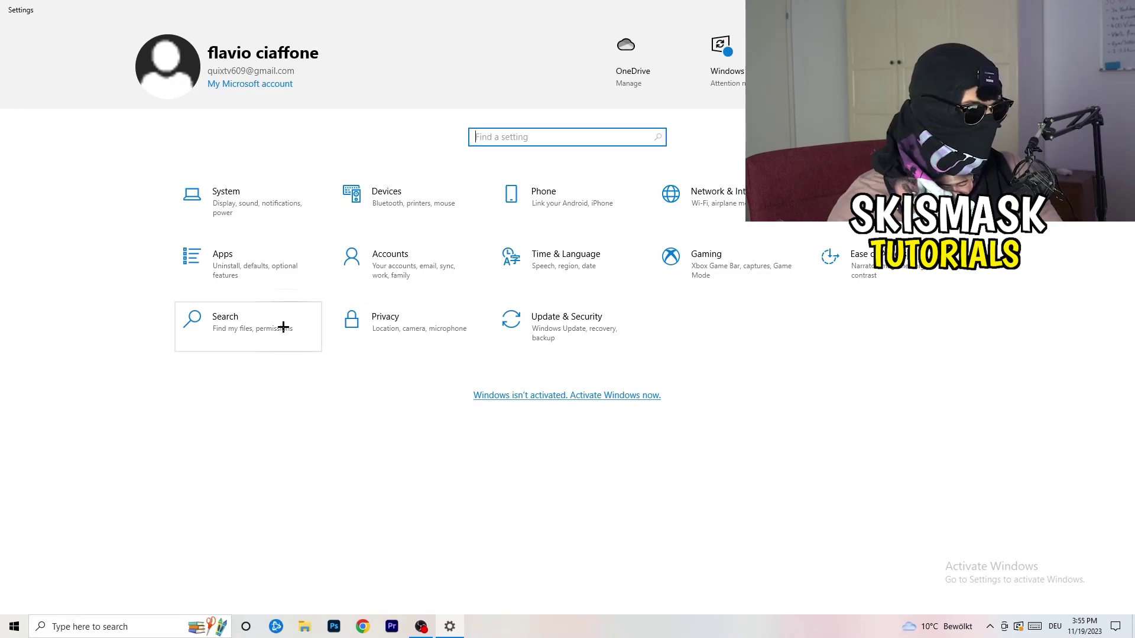
Open Update & Security to view the pending 2023-11 cumulative update (KB5032189), keeping the window maximized.
{"action": "left_click", "coordinate": [585, 348]}
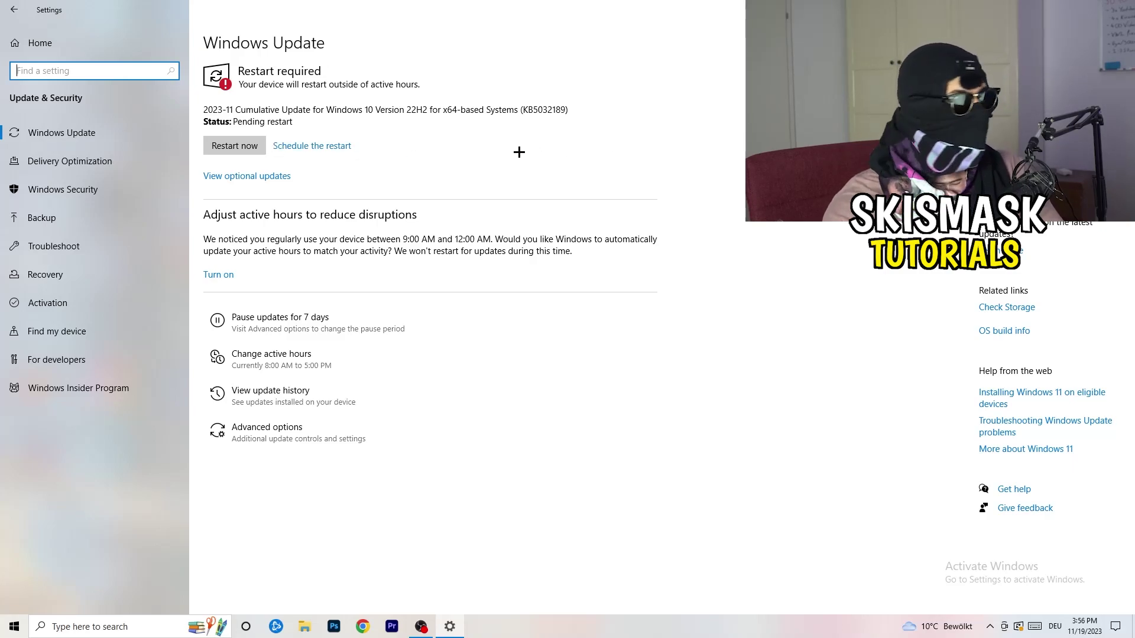
{"action": "left_click_drag", "start_coordinate": [591, 9], "coordinate": [185, 439]}
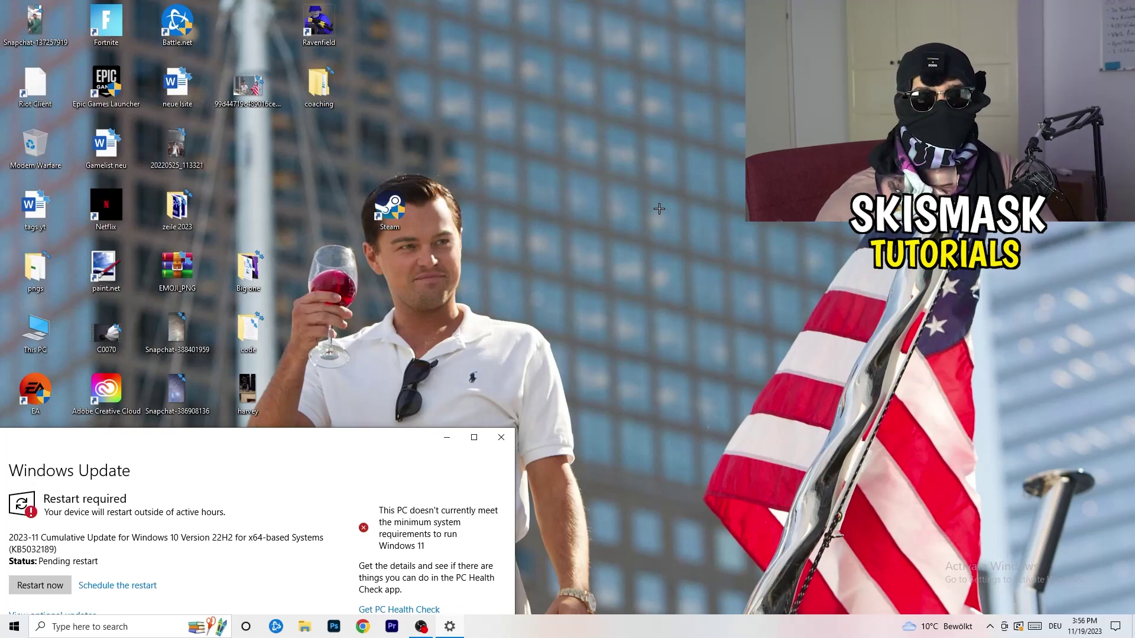
{"action": "left_click", "coordinate": [473, 438]}
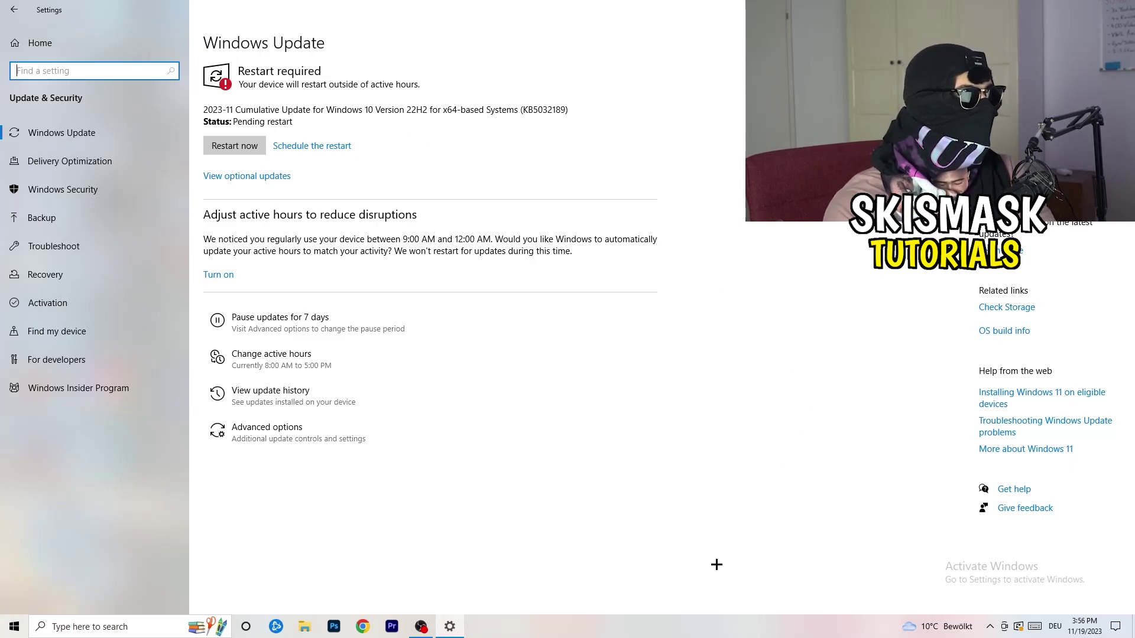
Open System > Display and keep the resolution at 1920 × 1080 (Recommended) with 100% scaling.
{"action": "left_click", "coordinate": [29, 51]}
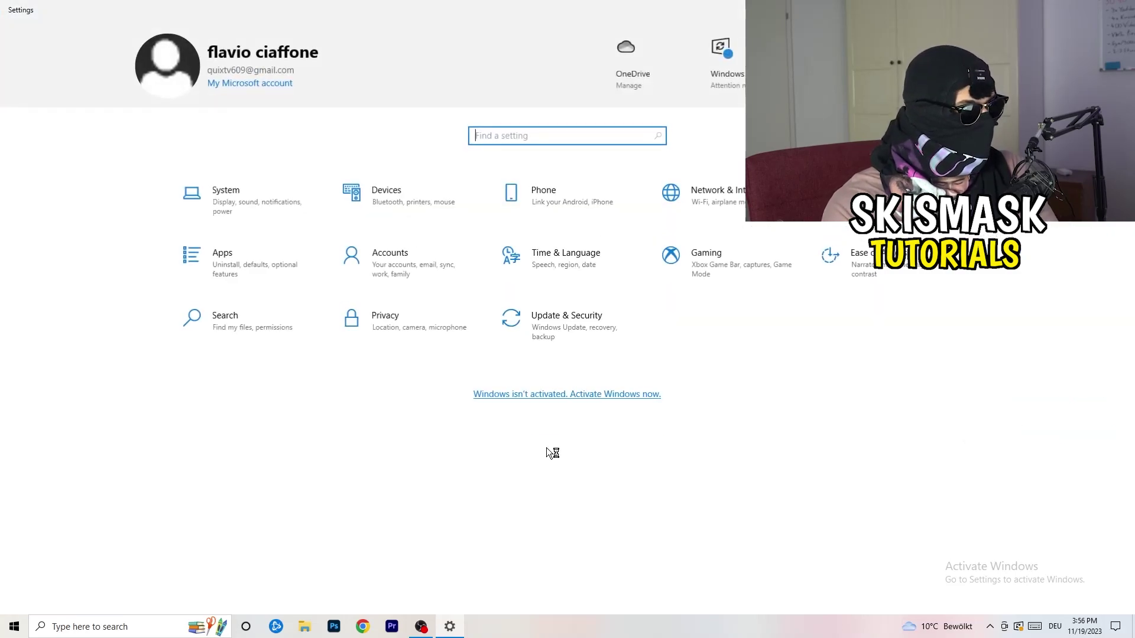
{"action": "key", "text": "Return"}
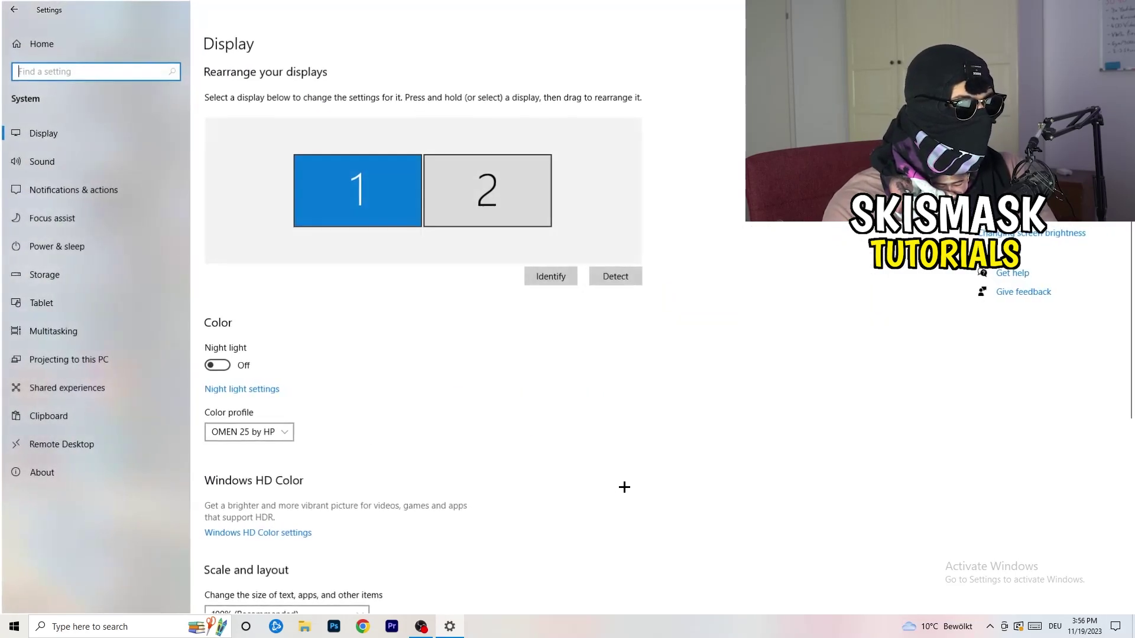
{"action": "left_click", "coordinate": [219, 45]}
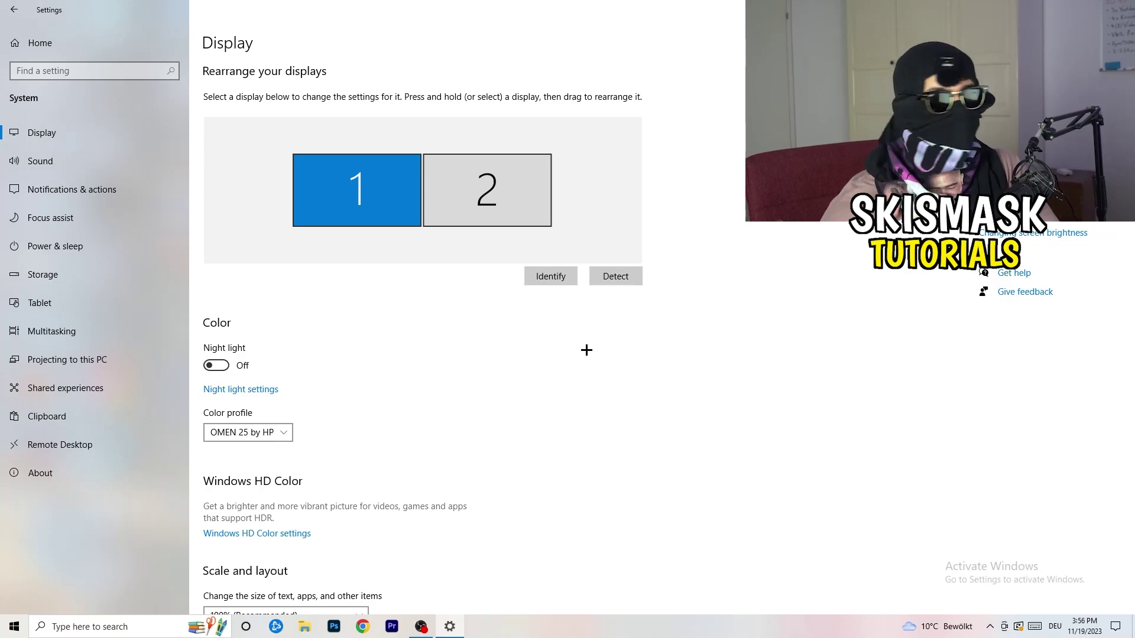
{"action": "scroll", "coordinate": [444, 297], "scroll_direction": "down", "scroll_amount": 3}
{"action": "scroll", "coordinate": [443, 298], "scroll_direction": "down", "scroll_amount": 2}
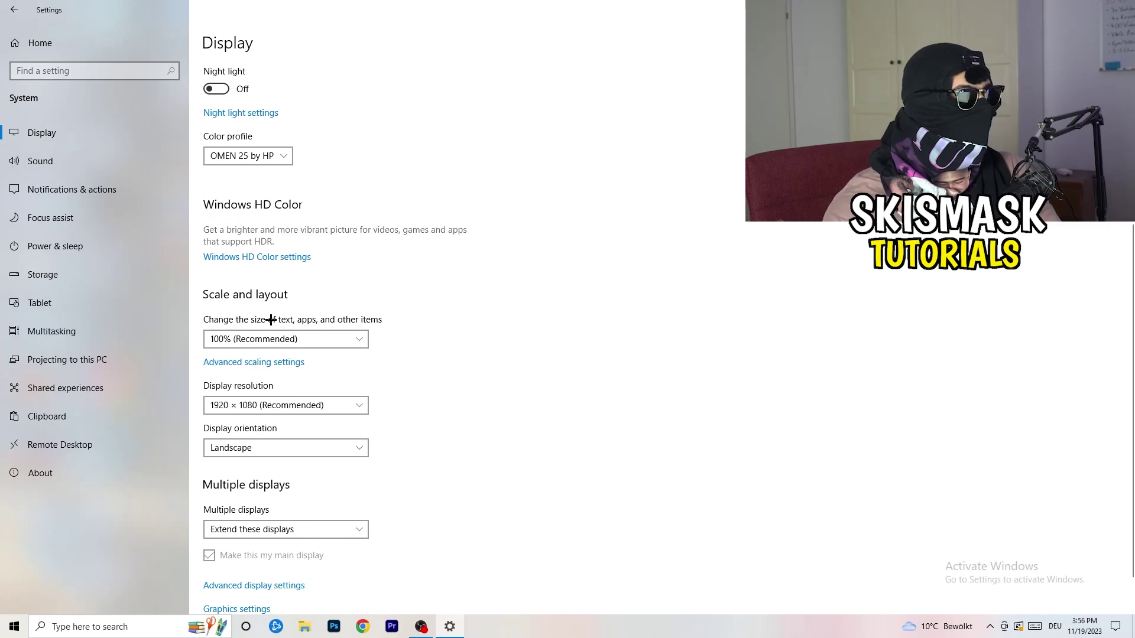
{"action": "scroll", "coordinate": [278, 322], "scroll_direction": "down", "scroll_amount": 1}
{"action": "left_click", "coordinate": [304, 356]}
{"action": "left_click", "coordinate": [554, 317]}
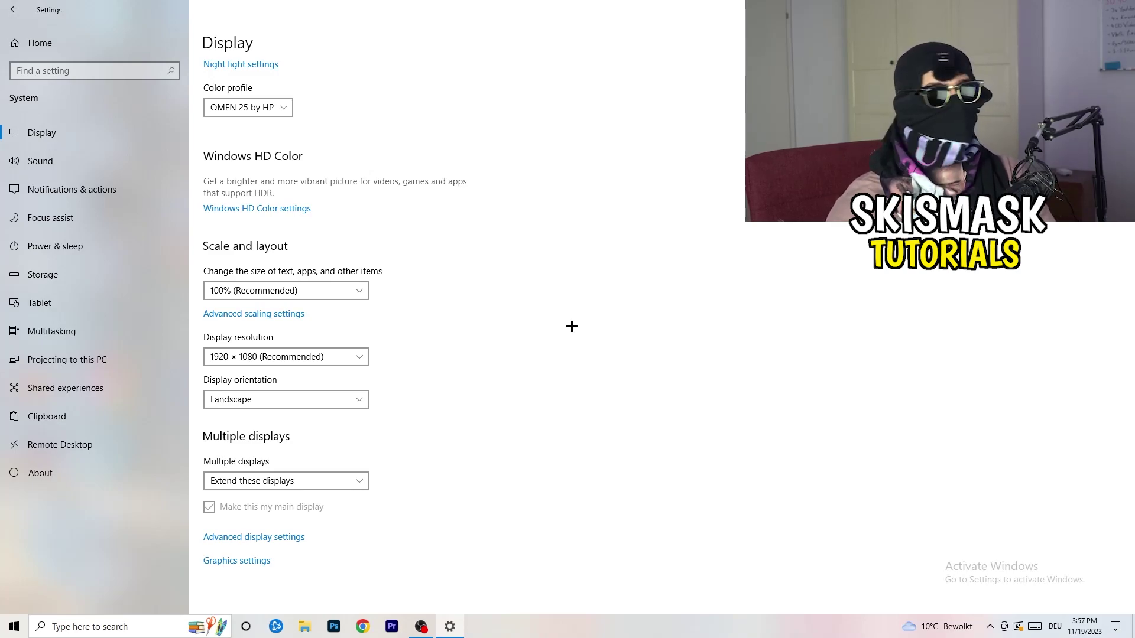
From Power & sleep, open Power Options and confirm Balanced (recommended) is the selected plan.
{"action": "left_click", "coordinate": [76, 247]}
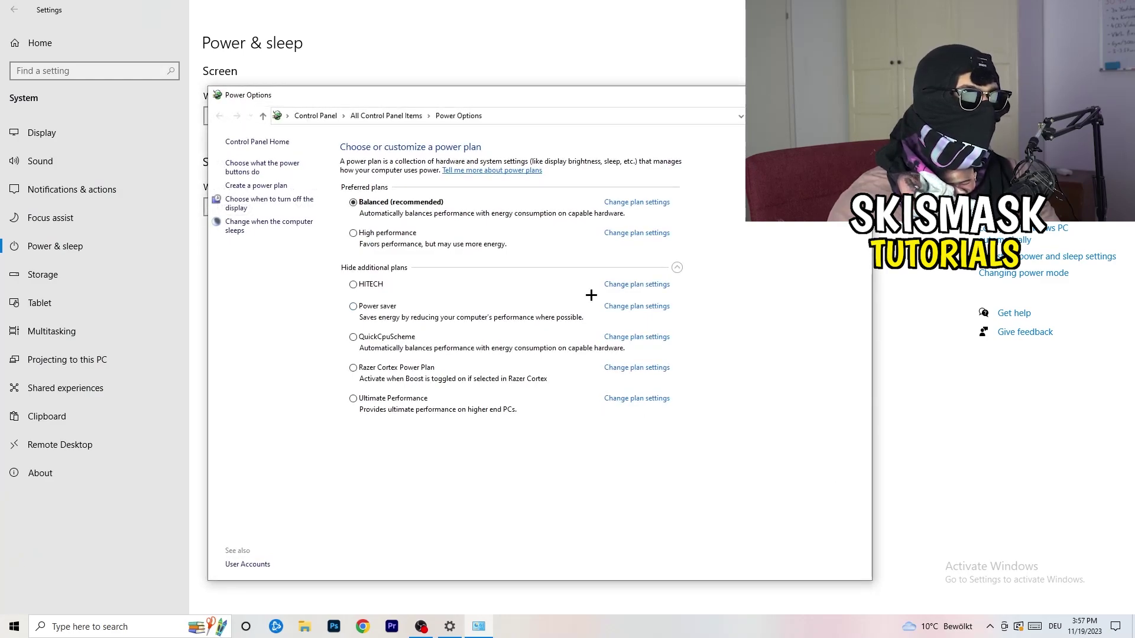
{"action": "left_click", "coordinate": [677, 268]}
{"action": "left_click", "coordinate": [678, 269]}
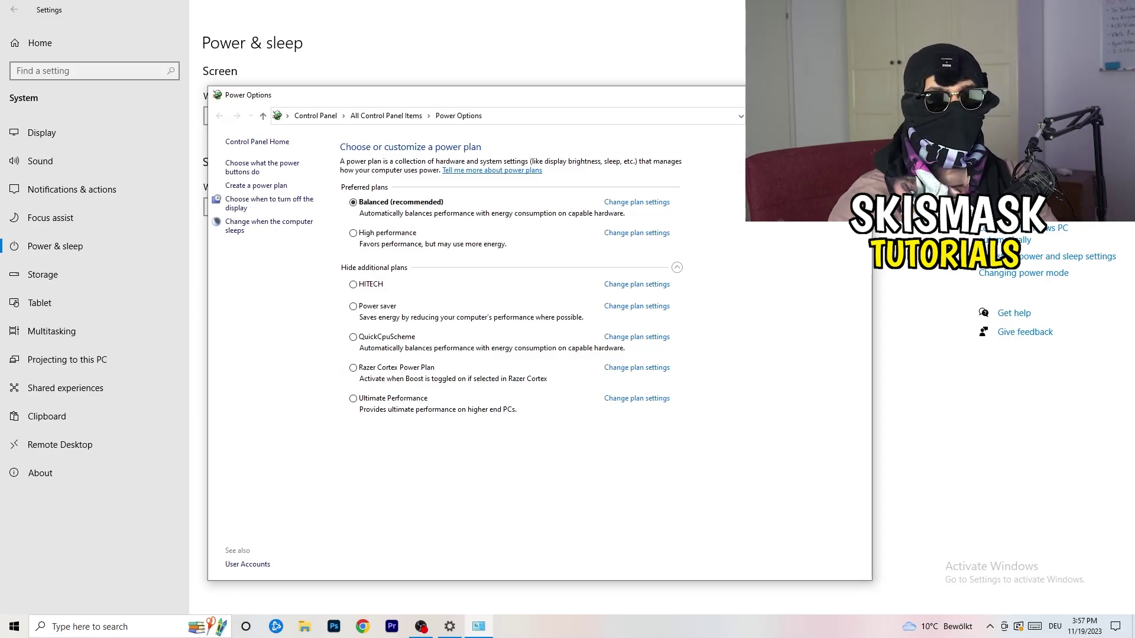
Close Power Options and open Configure Storage Sense, which is on and runs every week.
{"action": "key", "text": "alt+F4"}
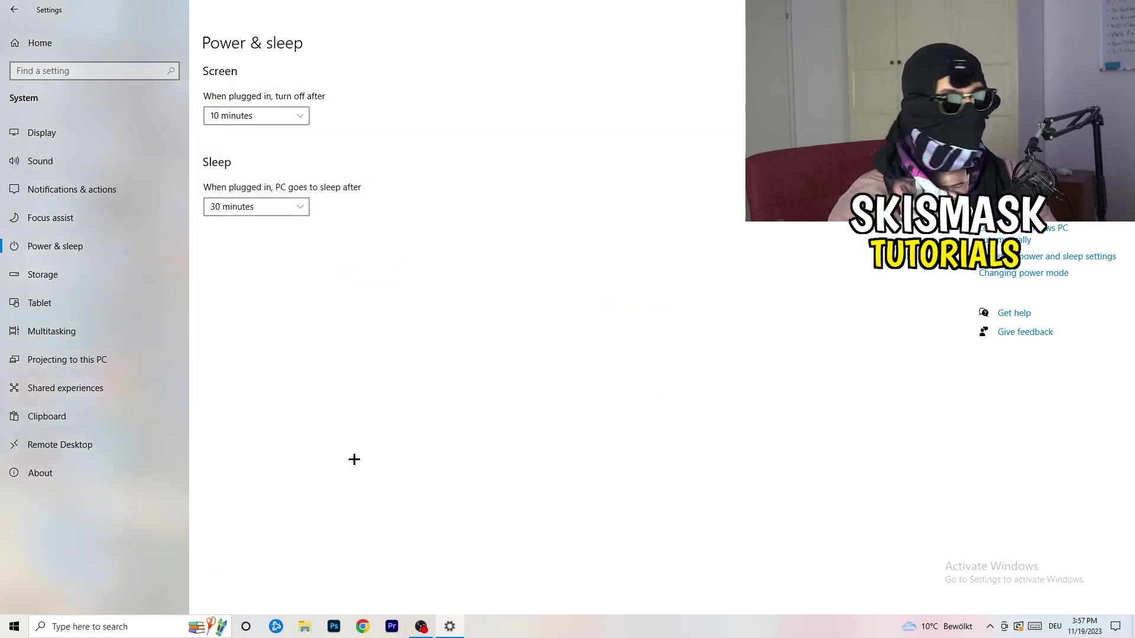
{"action": "left_click", "coordinate": [69, 276]}
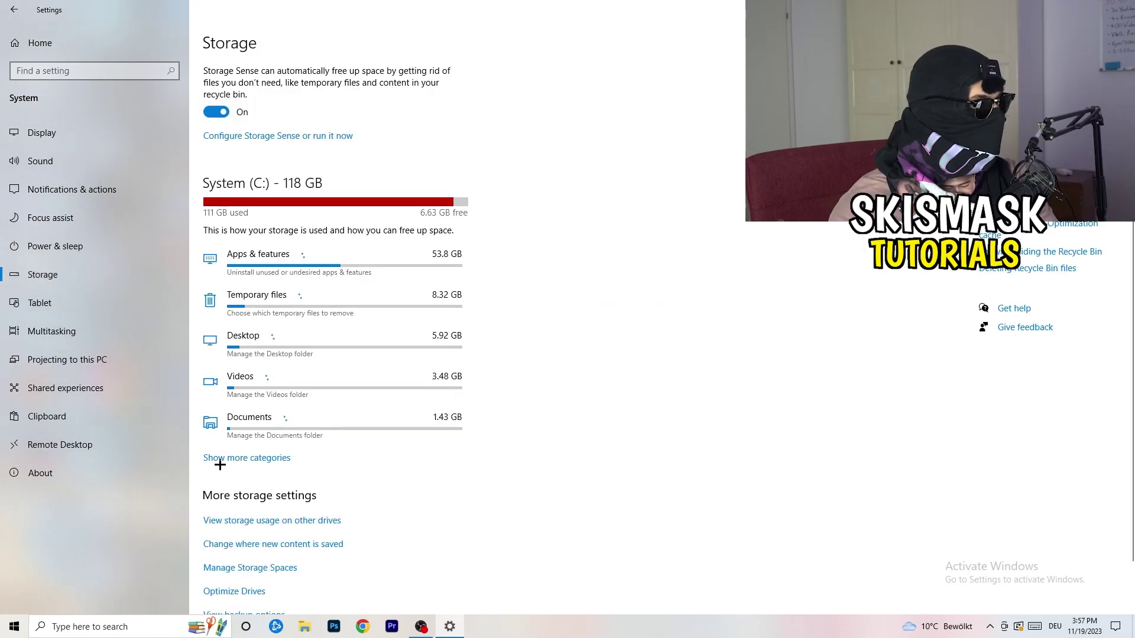
{"action": "left_click", "coordinate": [252, 136]}
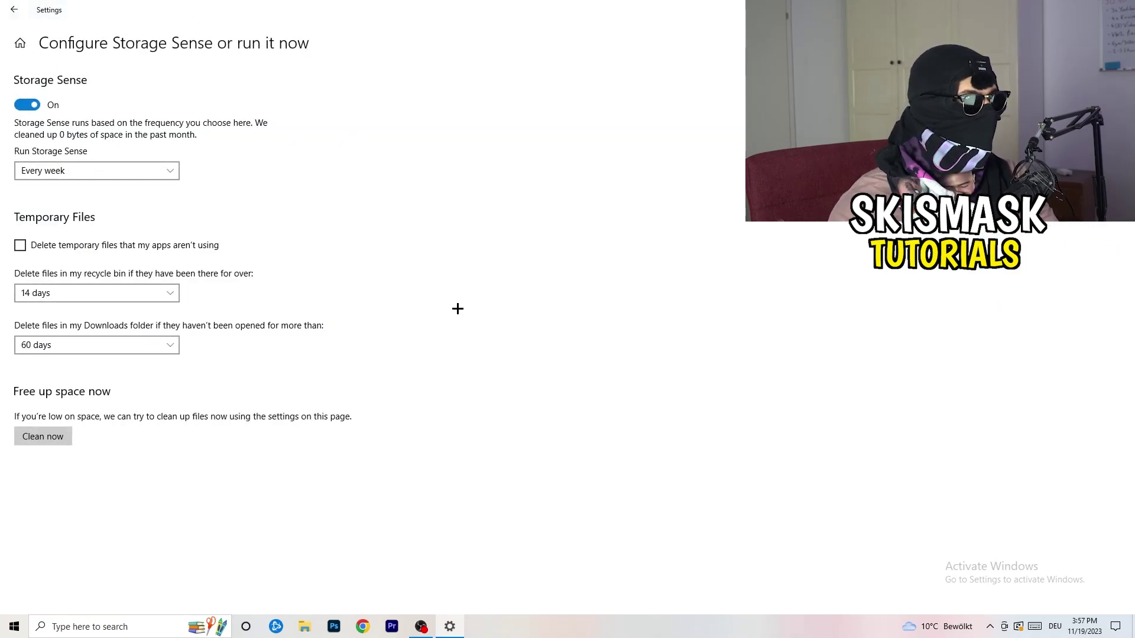